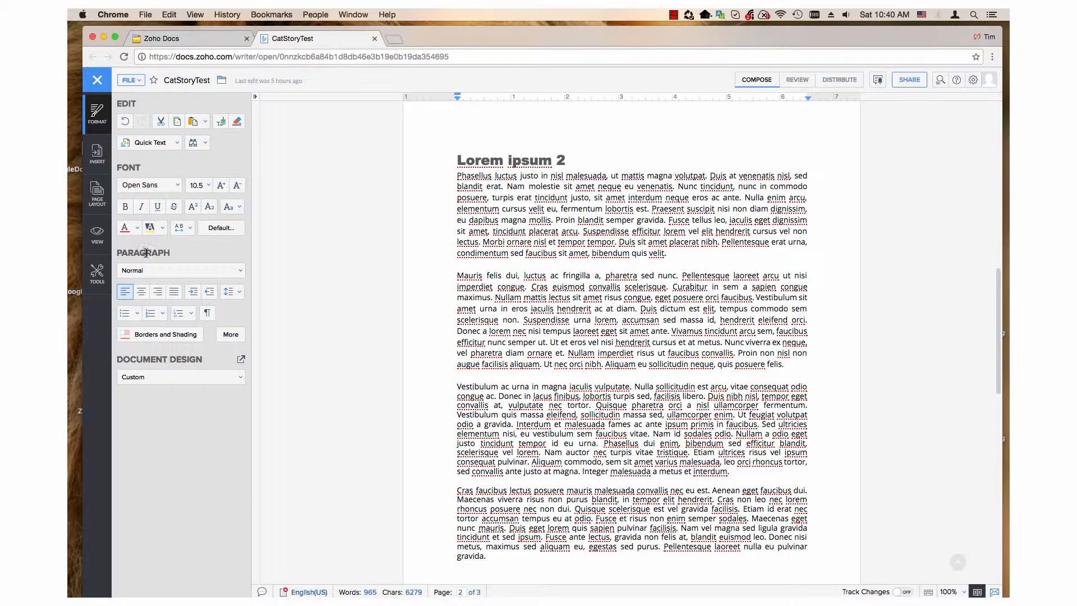
# Open the paragraph layout options and set the first paragraph under "Lorem ipsum 2" to a line spacing of 1.7.
pyautogui.click(163, 338)
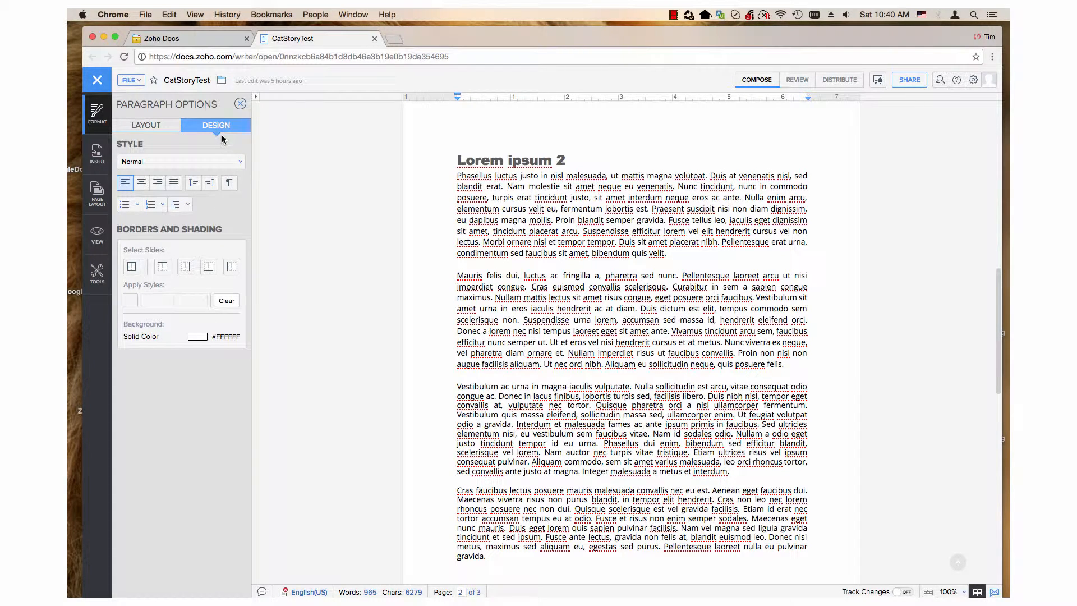
pyautogui.click(149, 127)
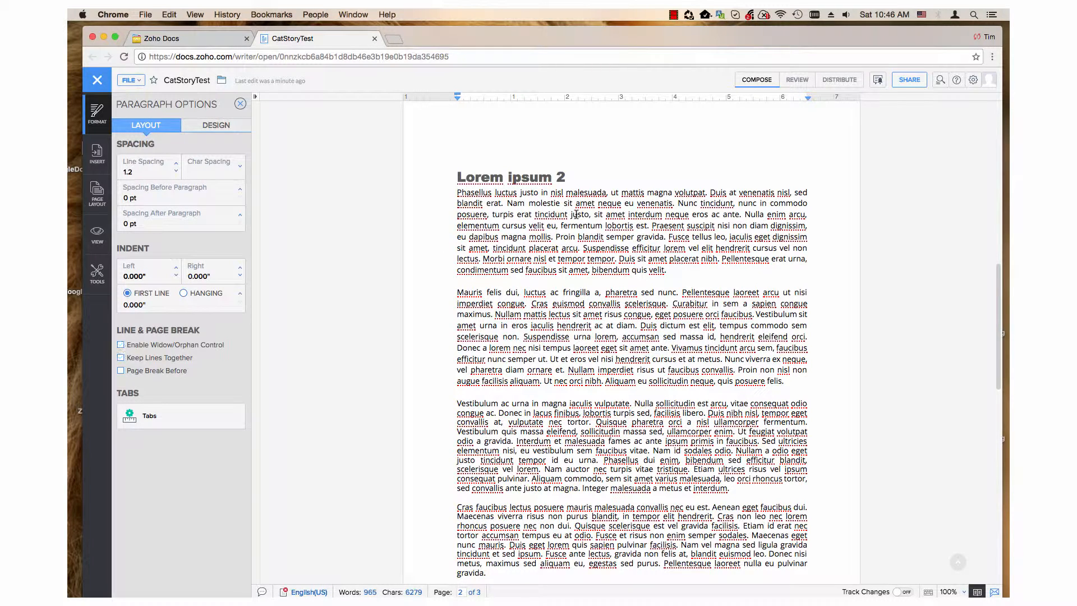
pyautogui.click(577, 216)
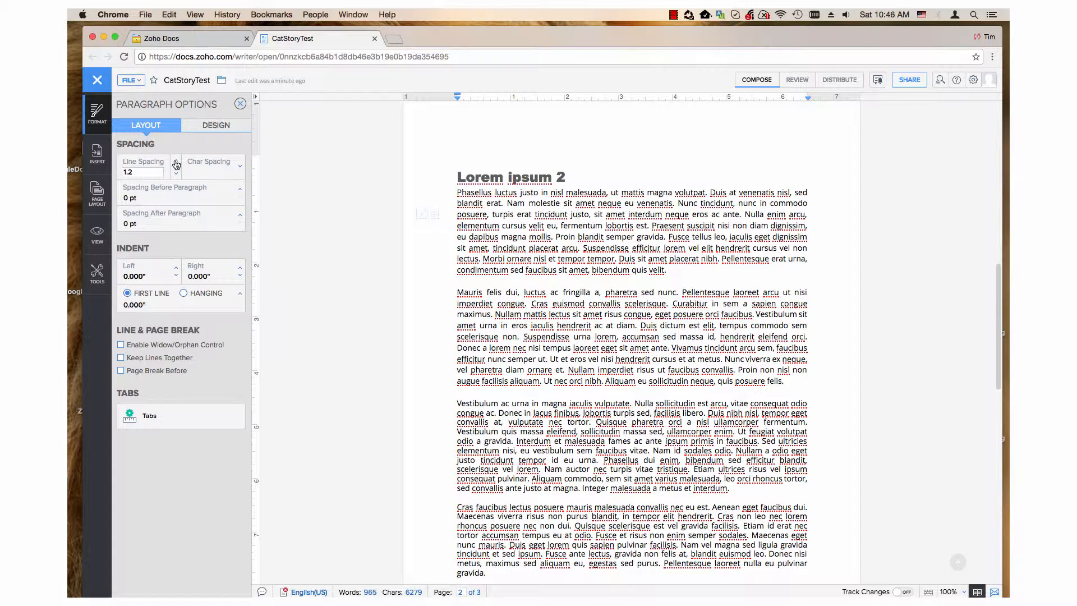
pyautogui.press('BackSpace')
pyautogui.write('7')
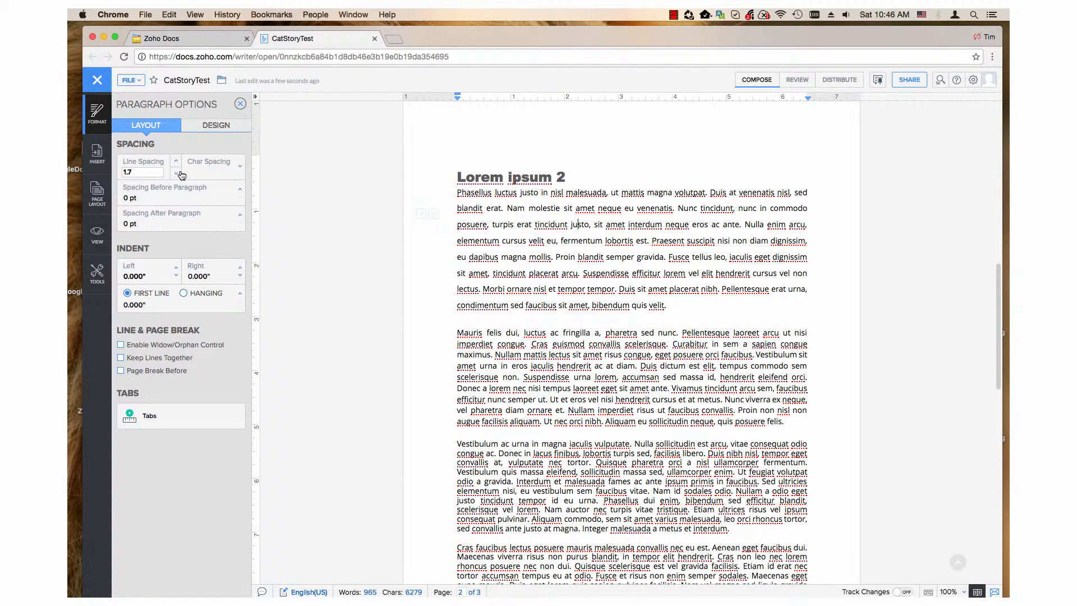
# Reduce the paragraph's line spacing to 1 and raise it to 2.0.
pyautogui.press('BackSpace')
pyautogui.press('BackSpace')
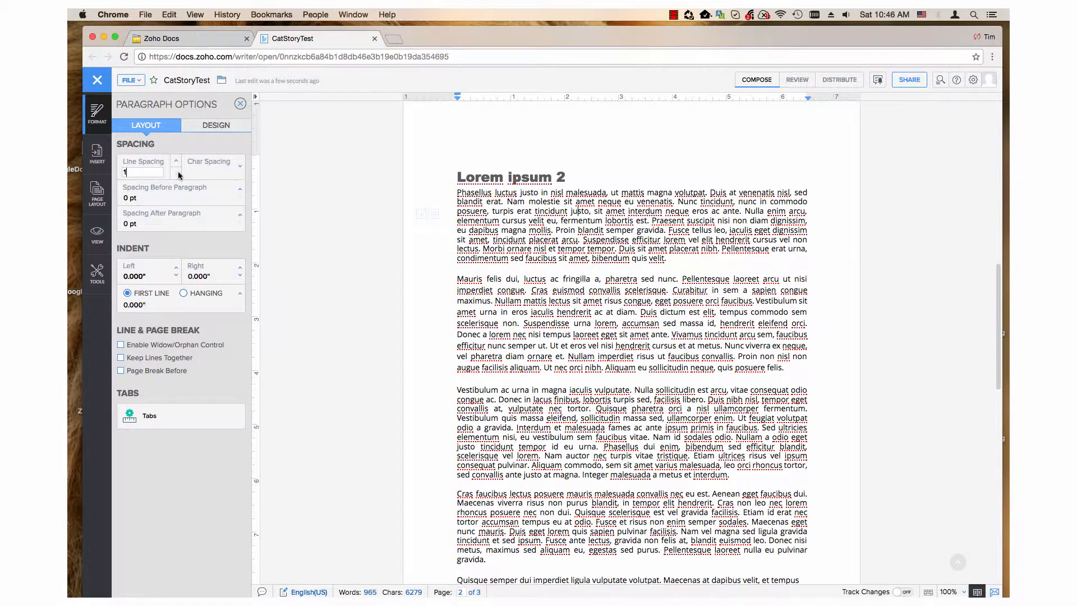
pyautogui.click(174, 172)
pyautogui.click(176, 165)
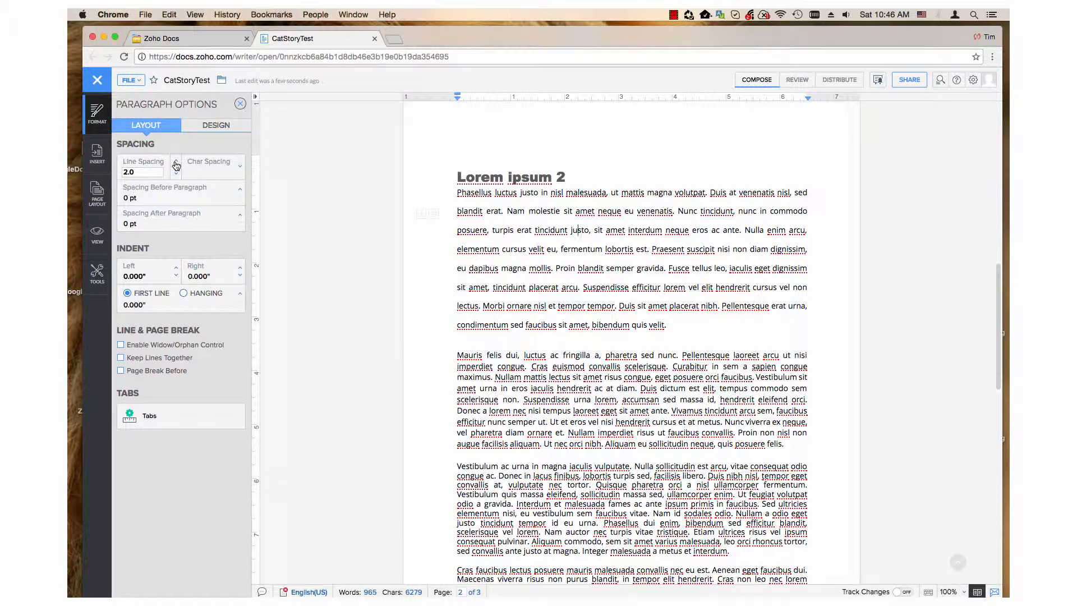
# Set the line spacing of the first paragraph under "Lorem ipsum 2" to 3.6.
pyautogui.doubleClick(133, 172)
pyautogui.write('6')
pyautogui.press('Return')
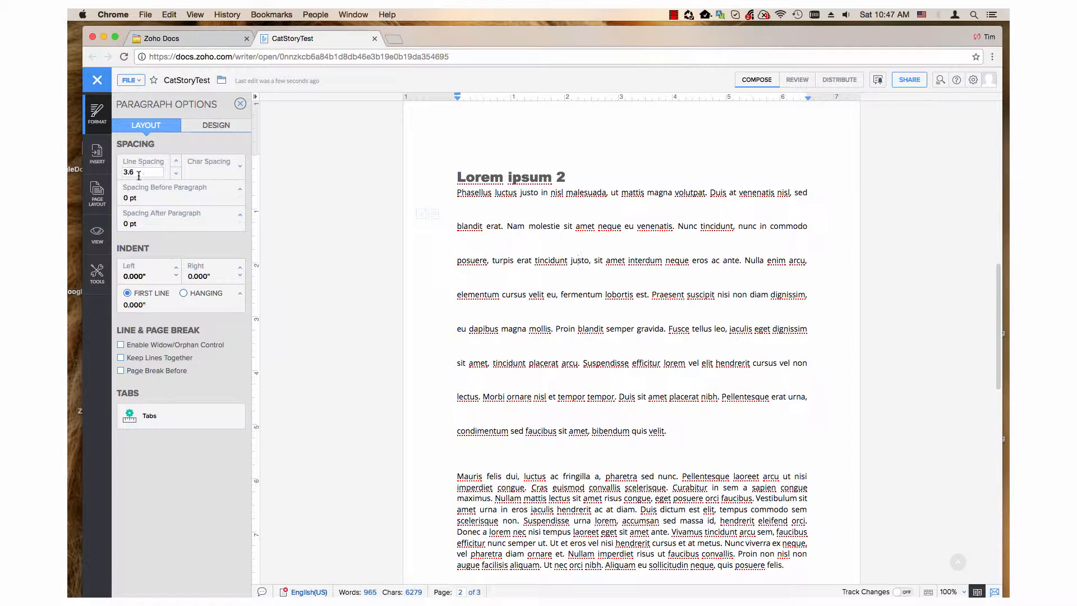
# Set the line spacing of the first paragraph under "Lorem ipsum 2" to 1.0.
pyautogui.moveTo(137, 173); pyautogui.dragTo(119, 173)
pyautogui.write('1')
pyautogui.write('0')
pyautogui.press('Return')
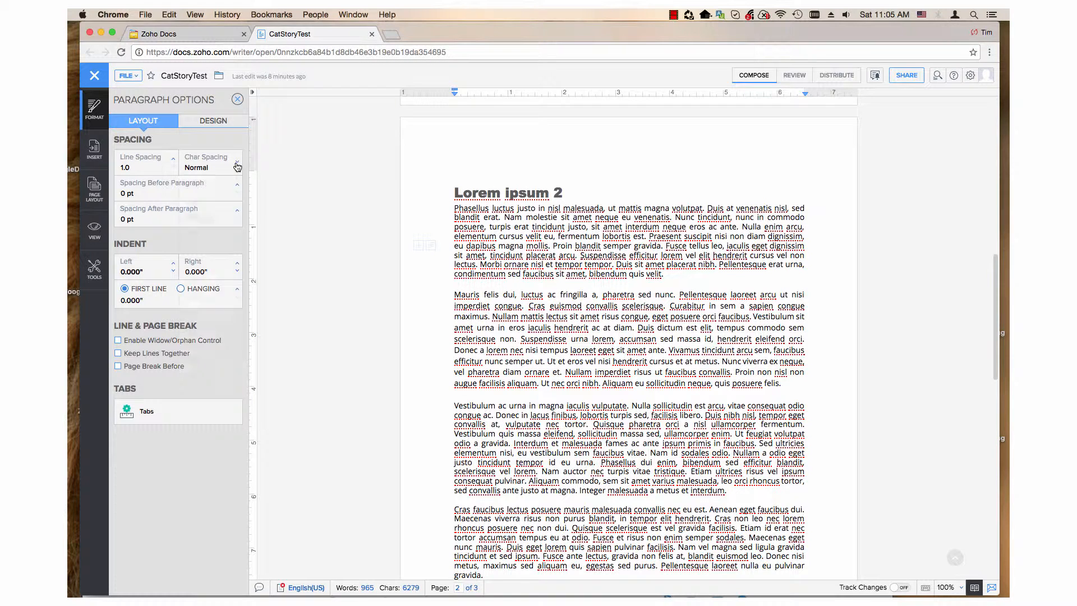
# Select the whole first paragraph under "Lorem ipsum 2" and set its character spacing to -2pt.
pyautogui.click(238, 166)
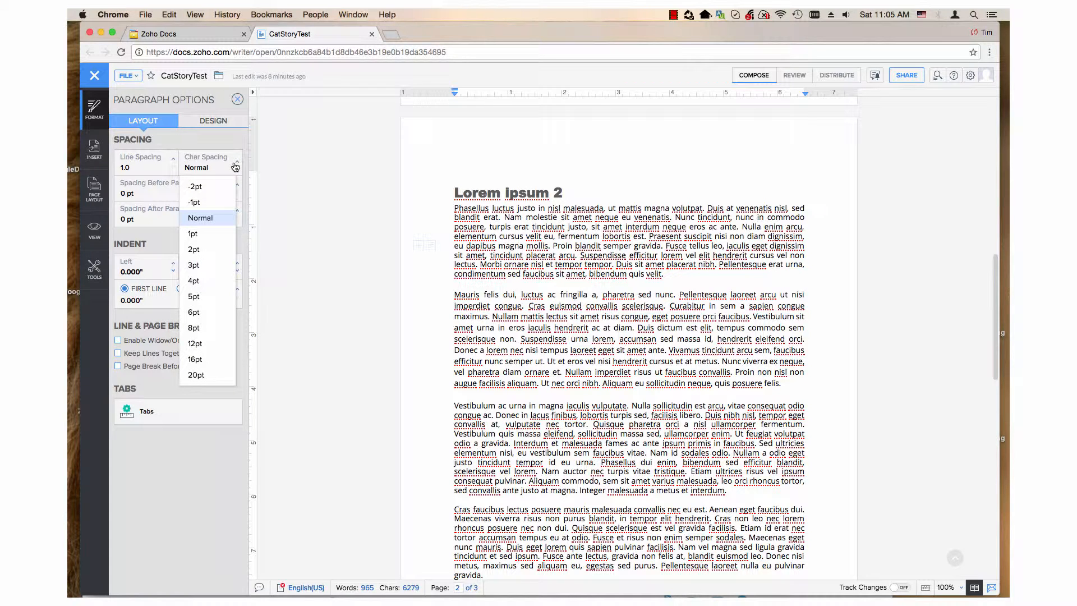
pyautogui.click(455, 209)
pyautogui.moveTo(454, 209); pyautogui.dragTo(668, 273)
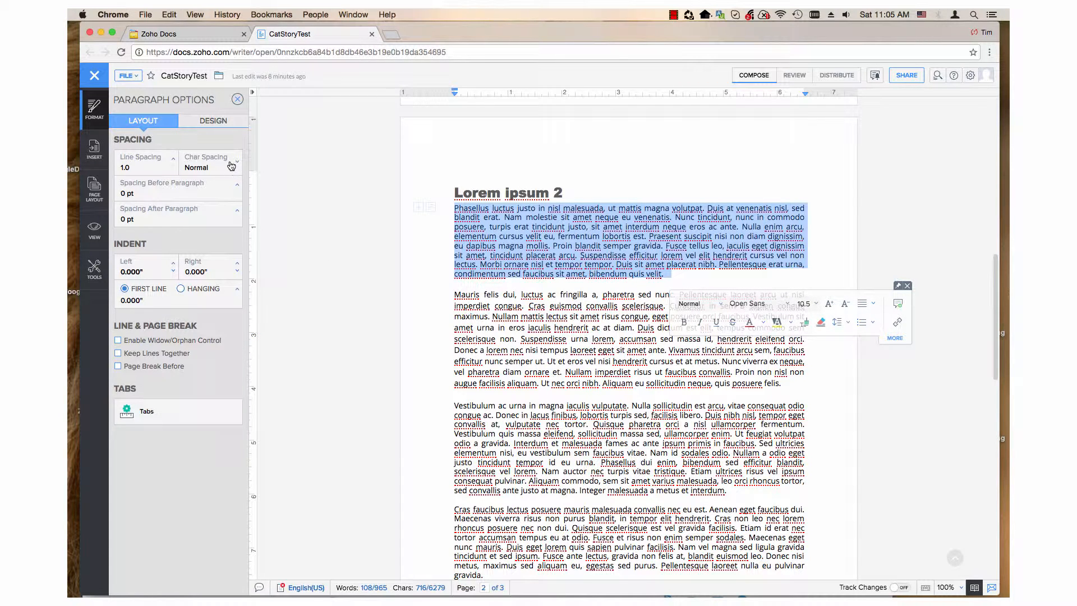
pyautogui.click(231, 166)
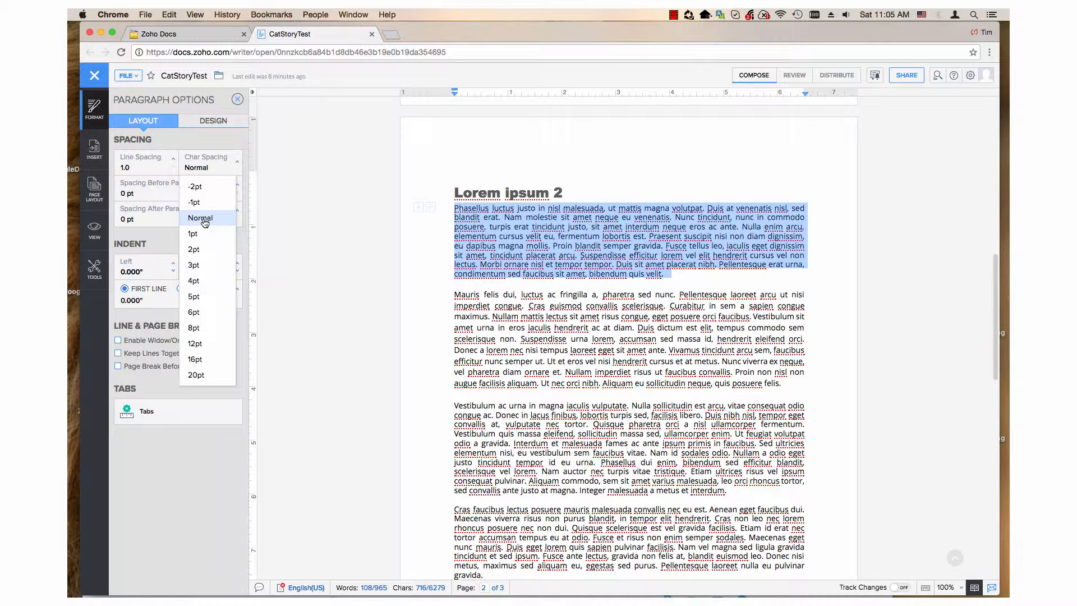
pyautogui.click(194, 189)
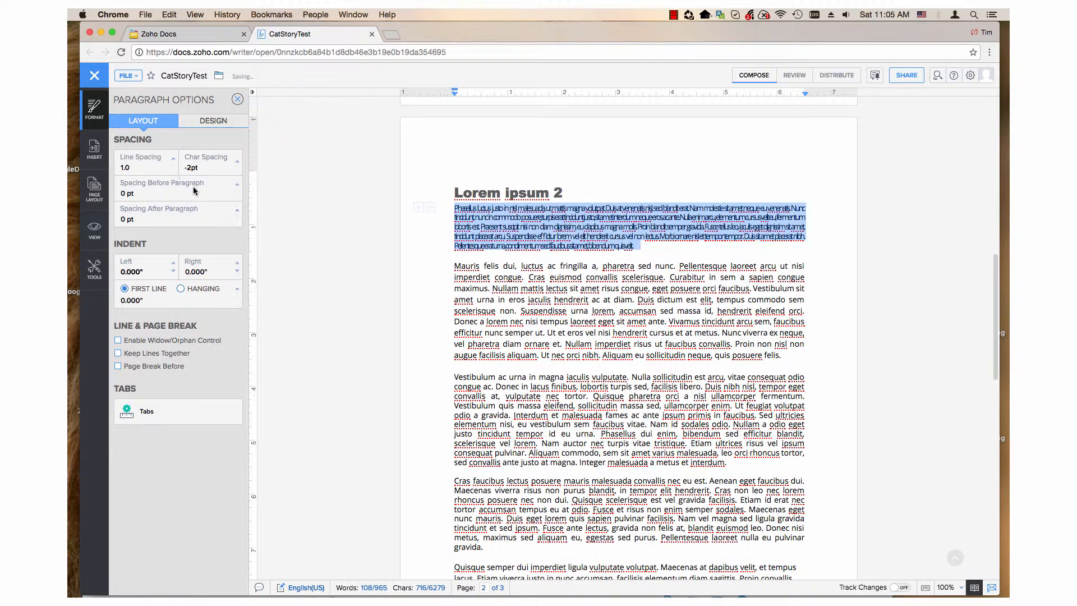
# Change the selected paragraph's character spacing to 1pt and increase it to 8pt.
pyautogui.click(236, 167)
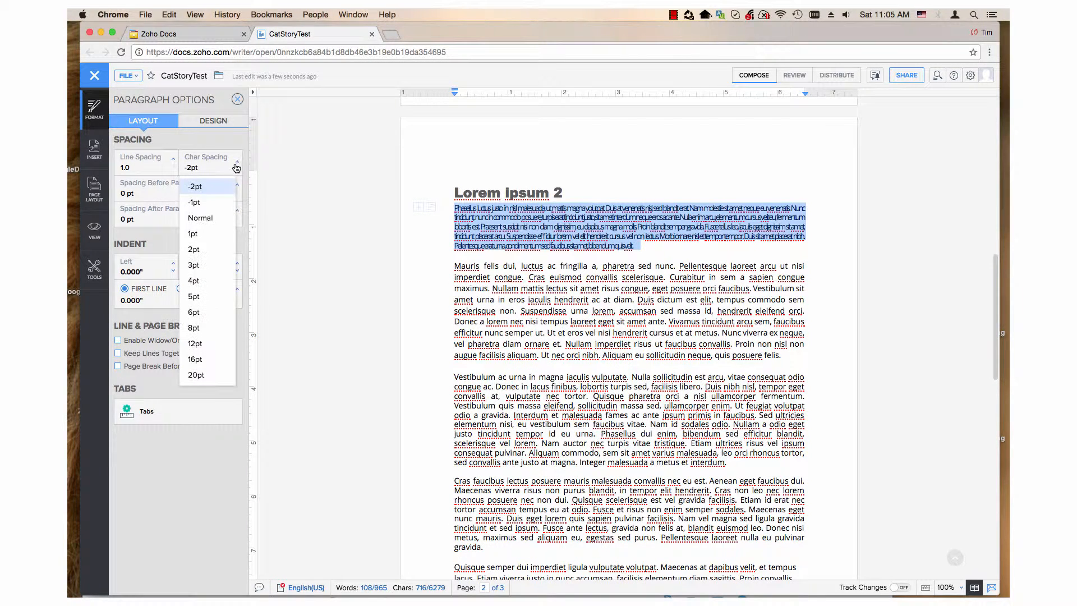
pyautogui.click(213, 234)
pyautogui.click(236, 166)
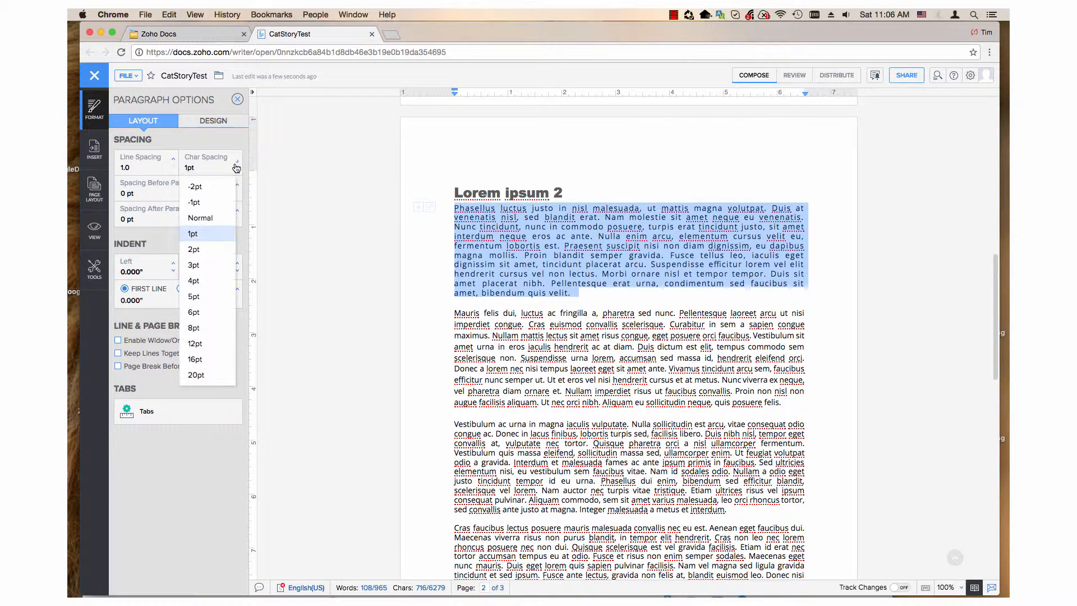
pyautogui.click(201, 328)
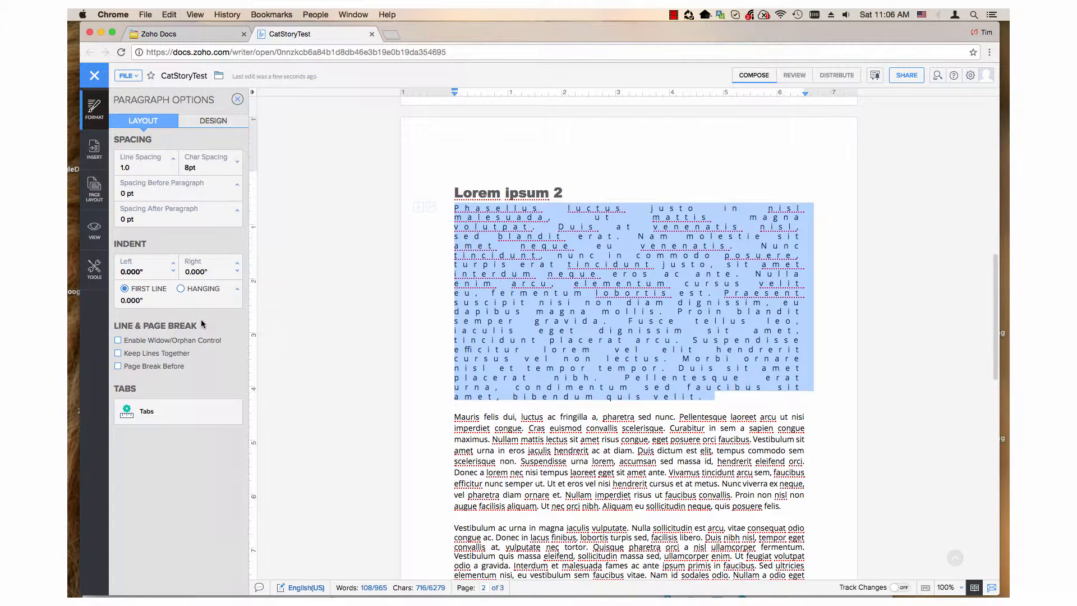
# Try 20pt character spacing on the selected paragraph, look over the stretched text, and reset the spacing to Normal.
pyautogui.click(237, 164)
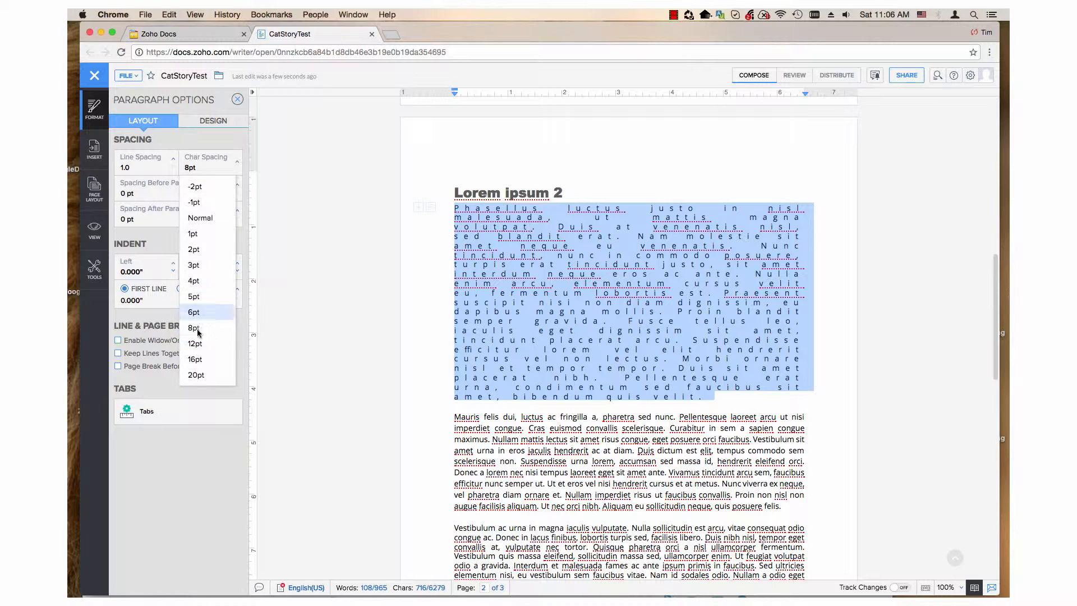
pyautogui.click(193, 375)
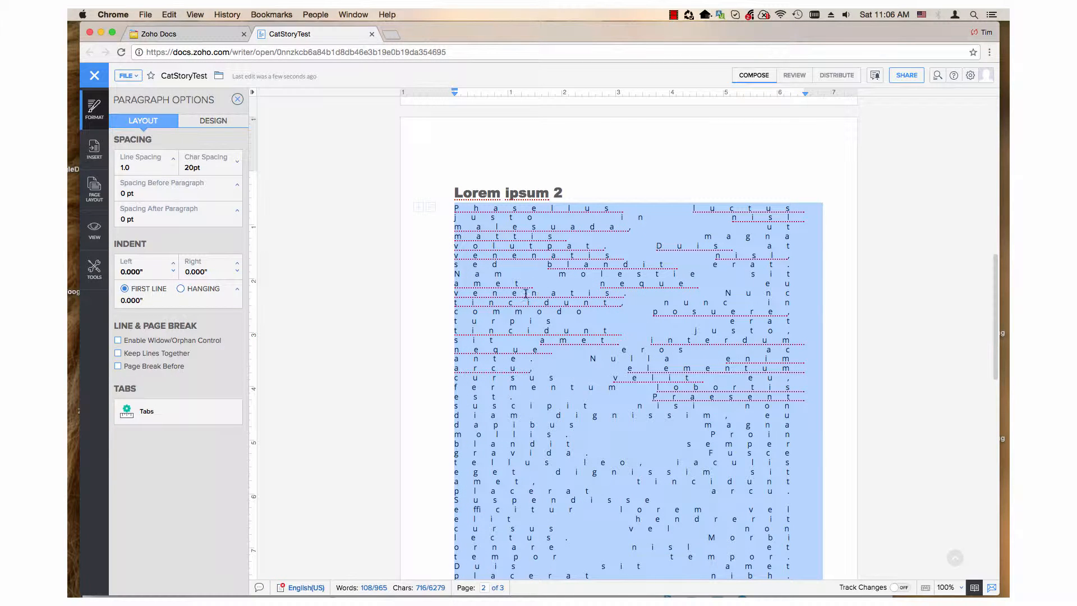
pyautogui.scroll(-5, 645, 287)
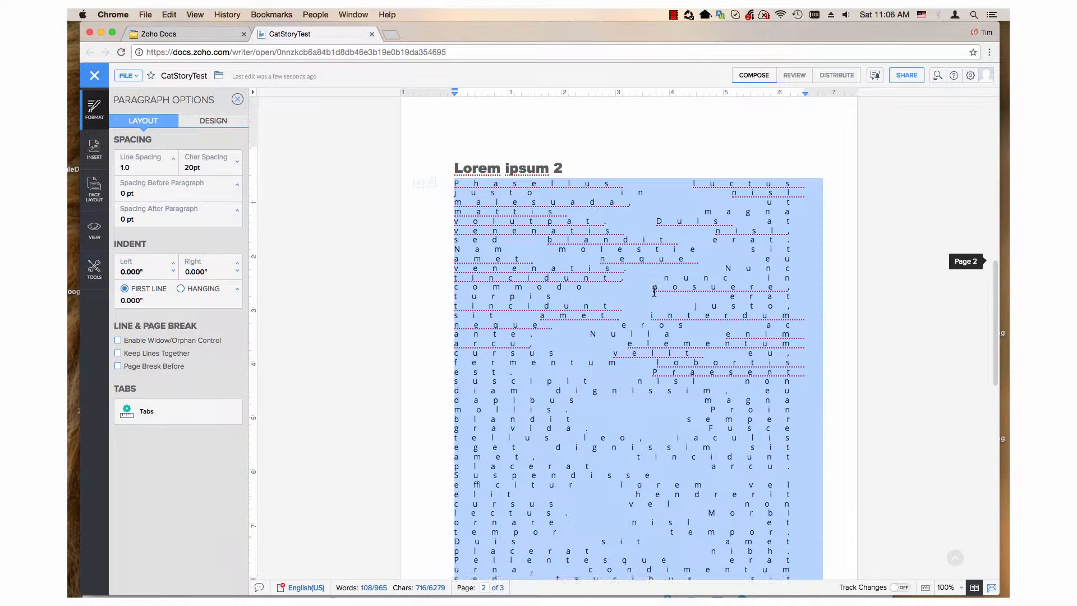
pyautogui.scroll(1, 655, 295)
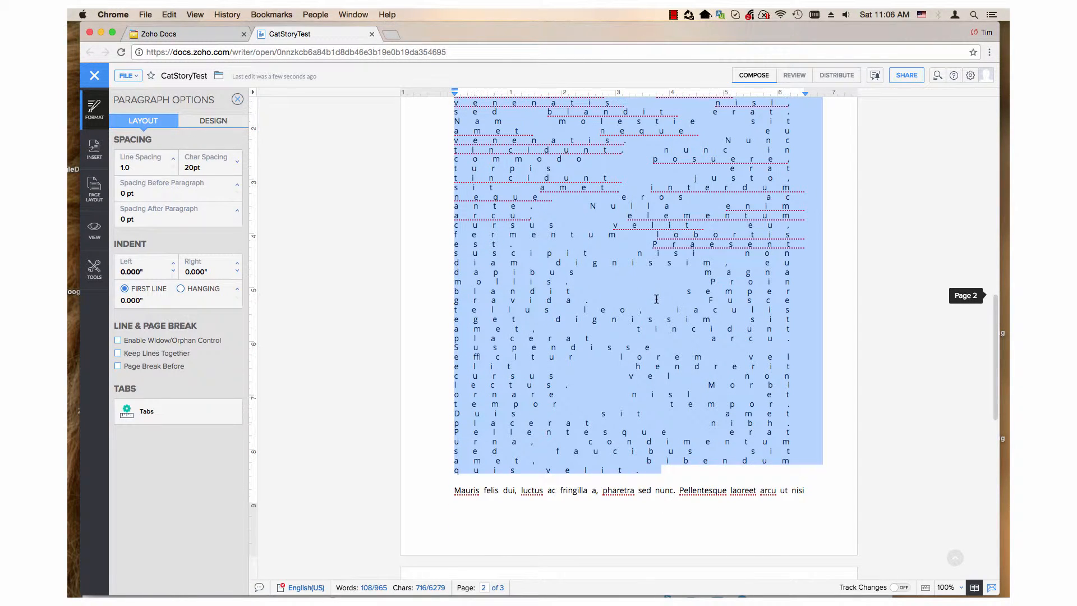
pyautogui.scroll(5, 656, 300)
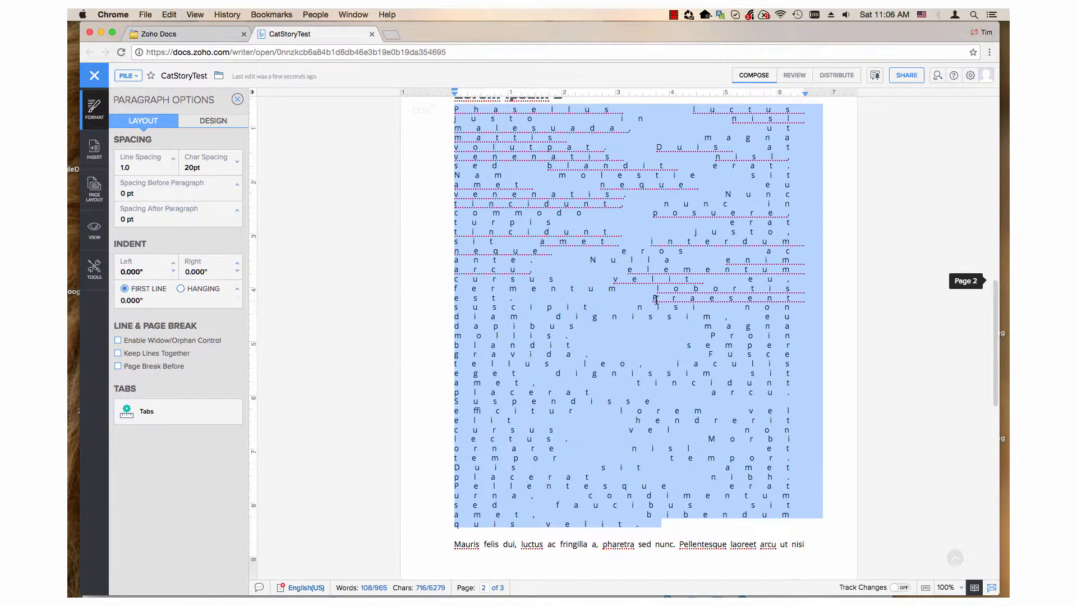
pyautogui.click(236, 162)
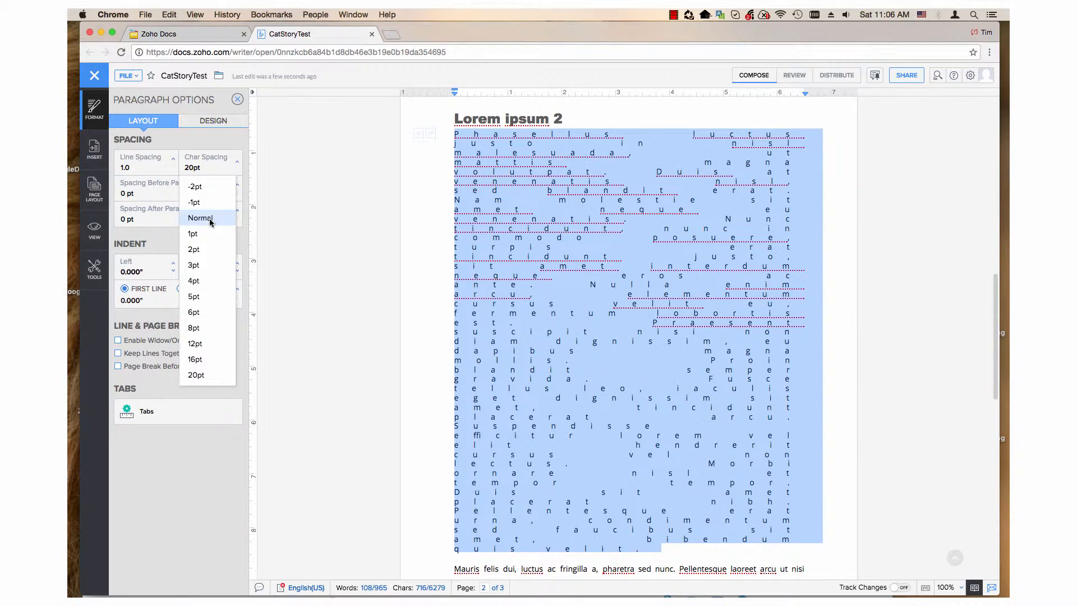
pyautogui.click(211, 223)
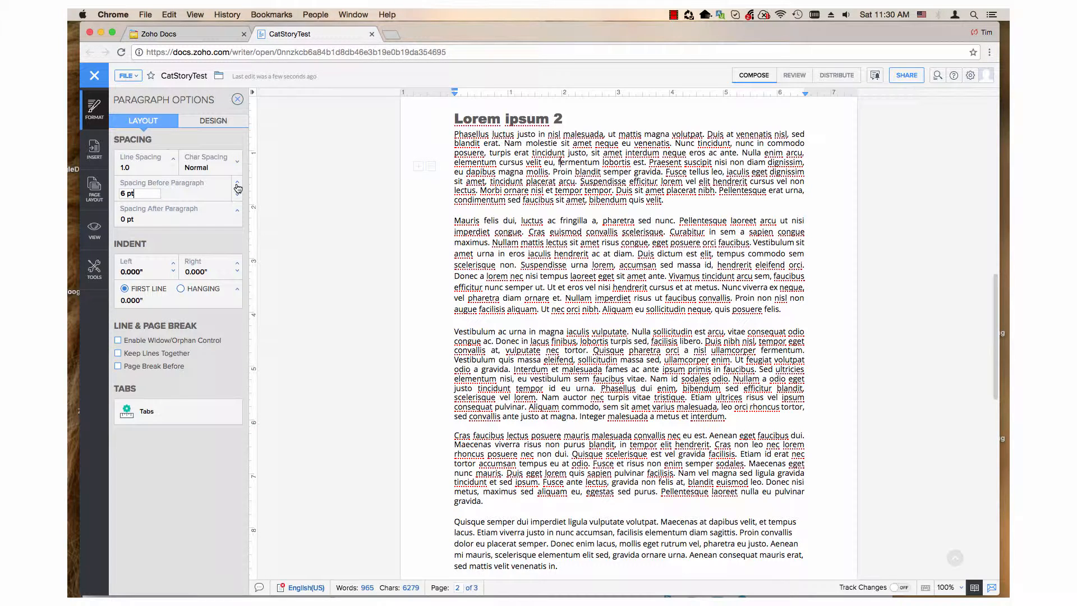
# Try 12 pt and 6 pt of spacing before the first paragraph, ending with a value of 13 pt.
pyautogui.click(237, 187)
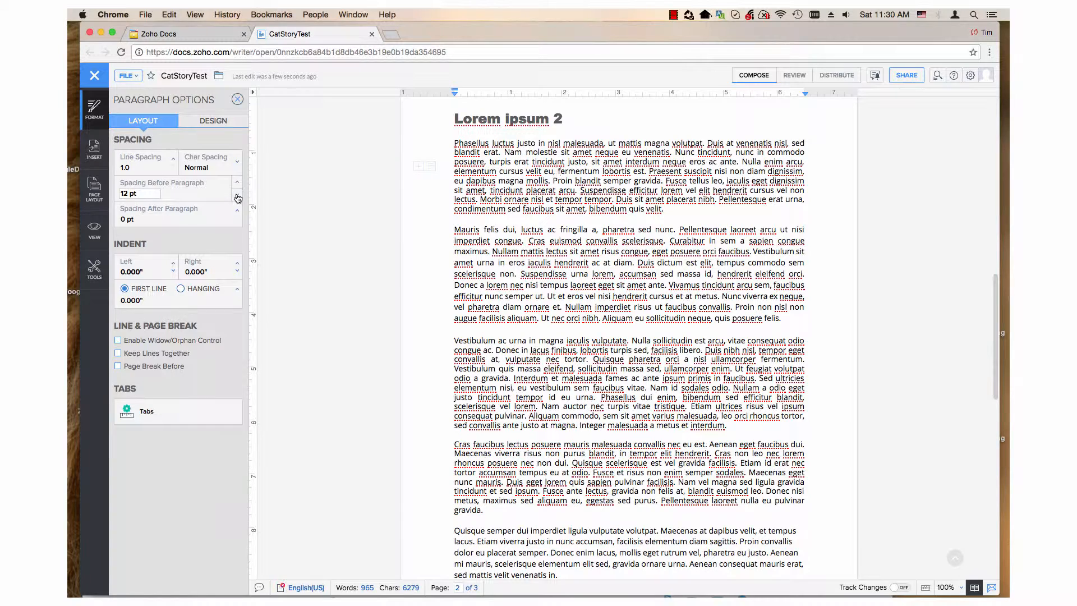
pyautogui.click(237, 197)
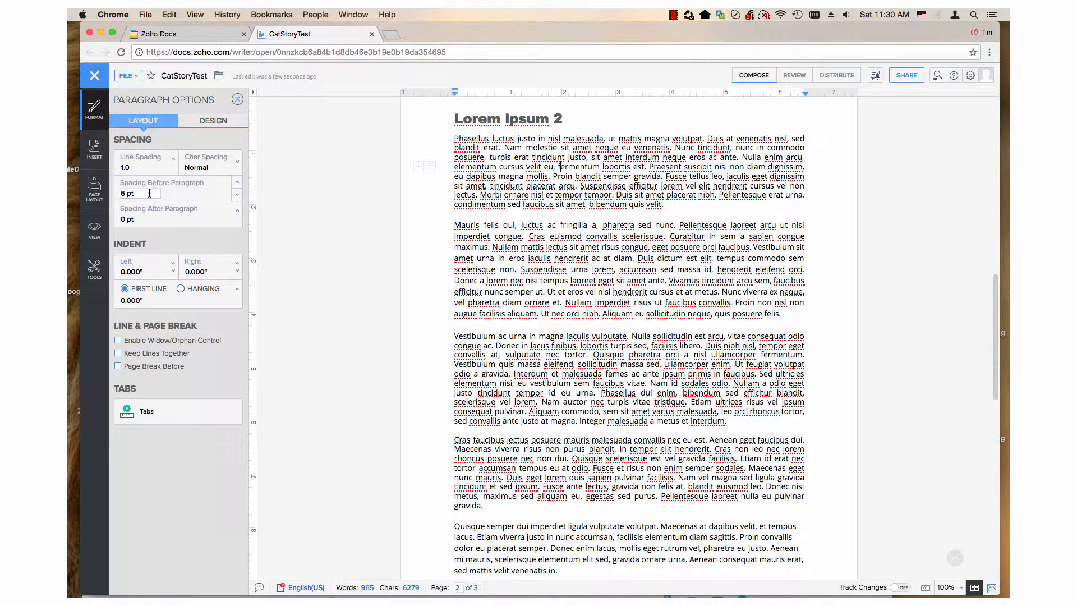
pyautogui.tripleClick(138, 193)
pyautogui.write('13')
pyautogui.press('Tab')
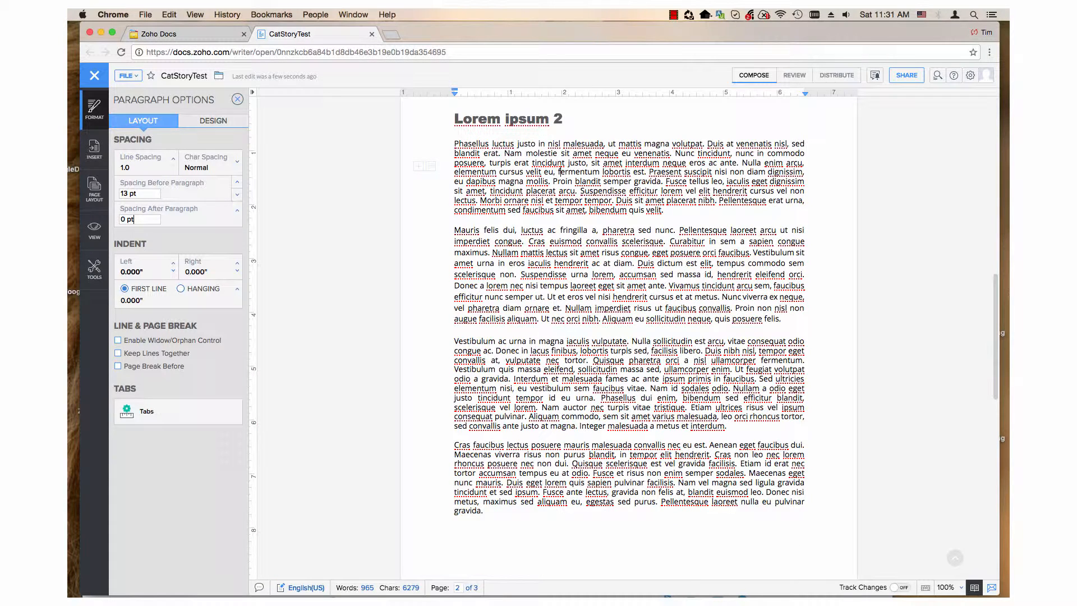
# Set the spacing before the first paragraph under "Lorem ipsum 2" to 0 pt.
pyautogui.click(128, 193)
pyautogui.moveTo(139, 194); pyautogui.dragTo(117, 192)
pyautogui.press('Tab')
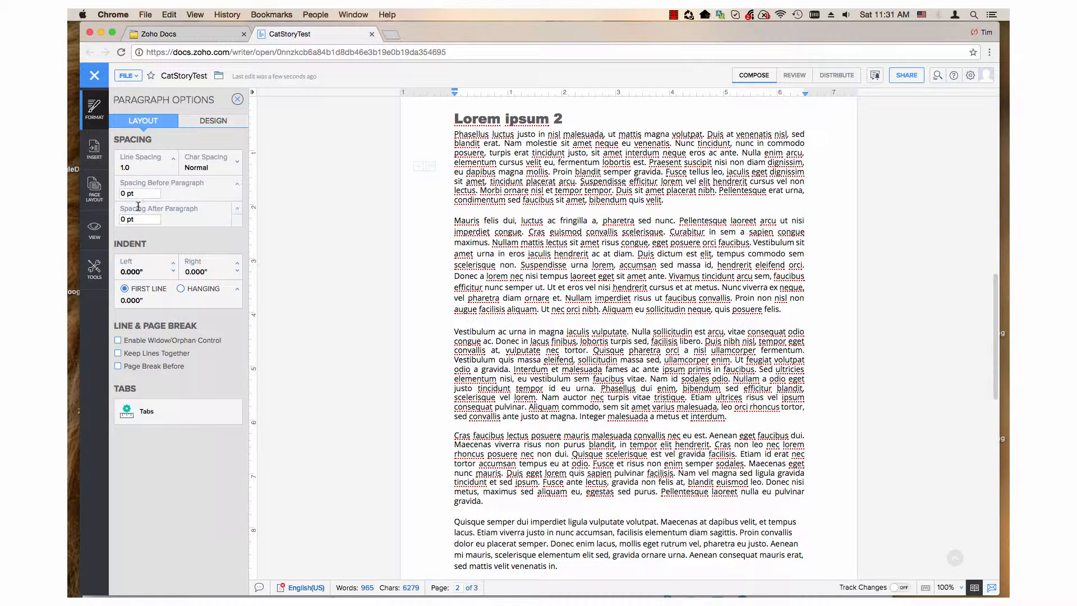
# Set the spacing before the first paragraph under "Lorem ipsum 2" to 72 pt.
pyautogui.moveTo(157, 193); pyautogui.dragTo(116, 193)
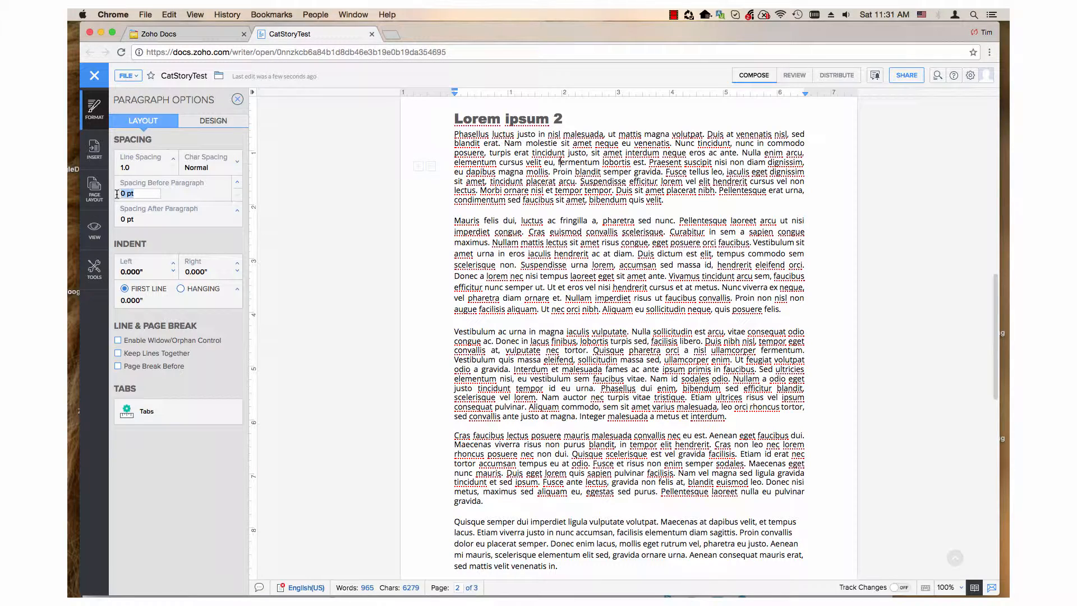
pyautogui.write('72')
pyautogui.press('Tab')
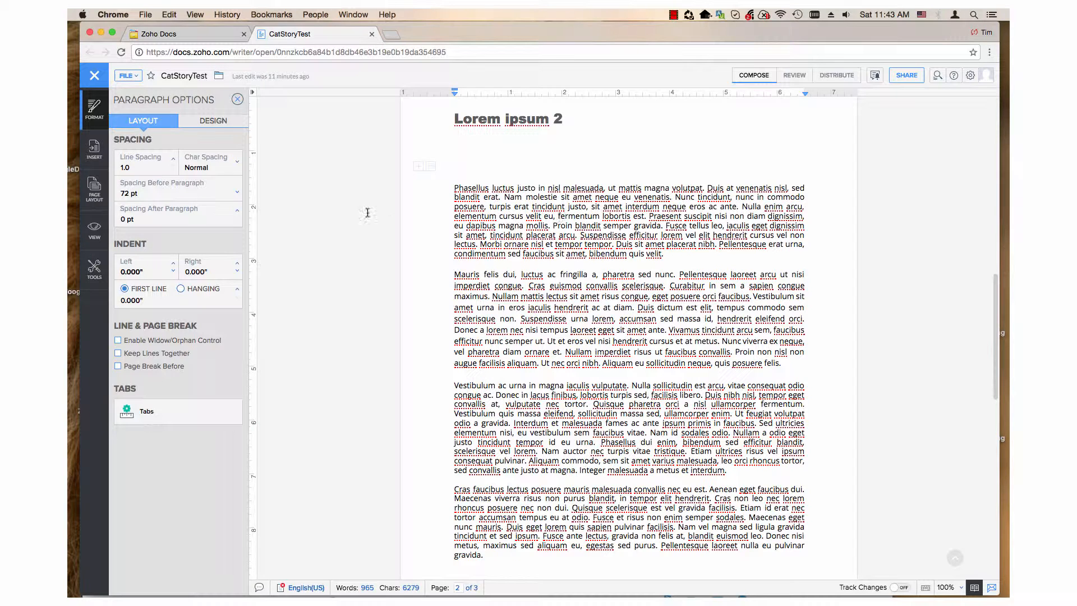
# Step the spacing after the first paragraph under "Lorem ipsum 2" up to 12 pt.
pyautogui.click(237, 209)
pyautogui.click(237, 221)
pyautogui.doubleClick(238, 211)
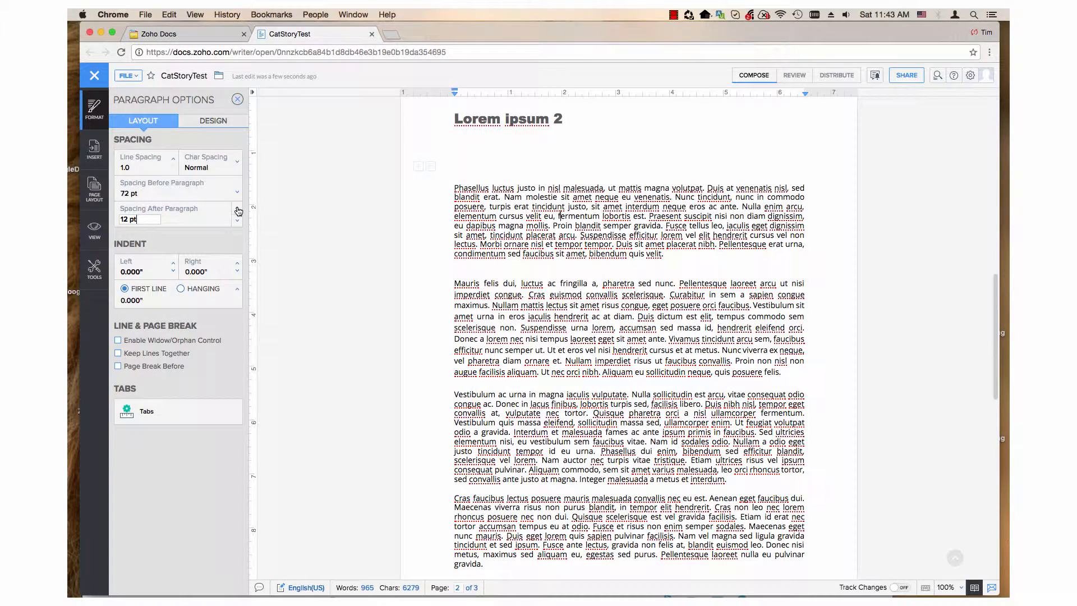
# Set the spacing after the first paragraph under "Lorem ipsum 2" to 35 pt.
pyautogui.click(132, 219)
pyautogui.write('35')
pyautogui.press('Tab')
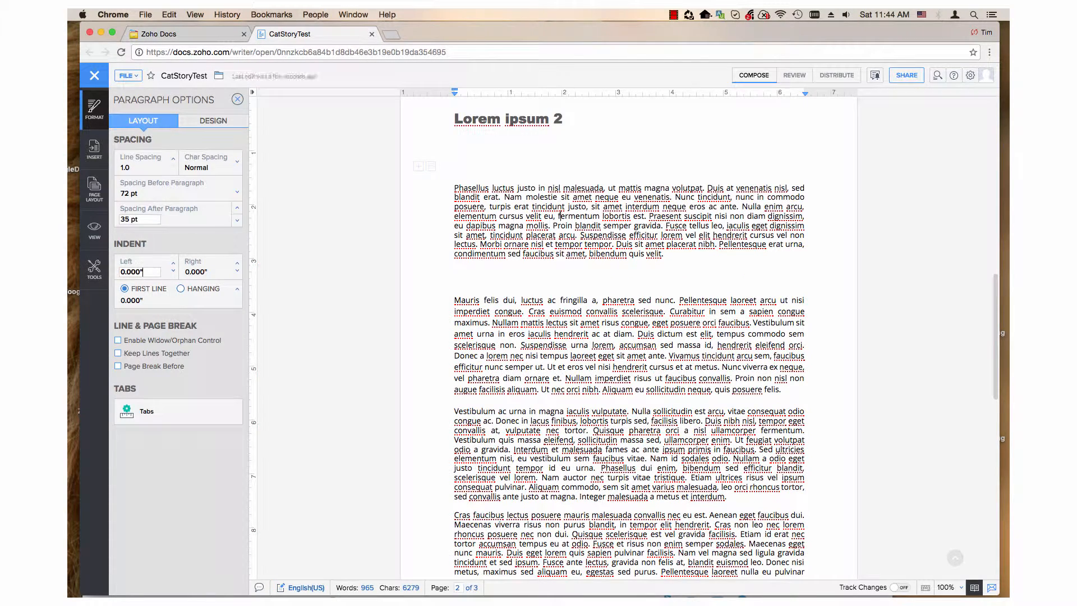
# Set the spacing after the first paragraph under "Lorem ipsum 2" to 0 pt.
pyautogui.click(128, 220)
pyautogui.moveTo(150, 220); pyautogui.dragTo(109, 222)
pyautogui.write('0')
pyautogui.press('Tab')
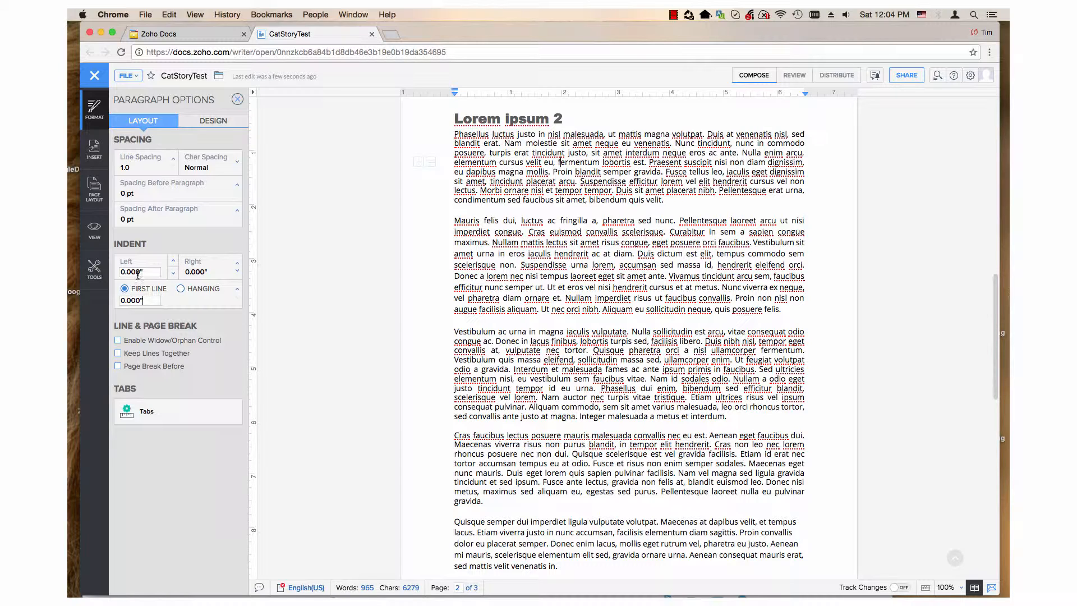
# Adjust the right indent of the first paragraph under "Lorem ipsum 2" to 0.125 inches.
pyautogui.click(208, 263)
pyautogui.click(237, 263)
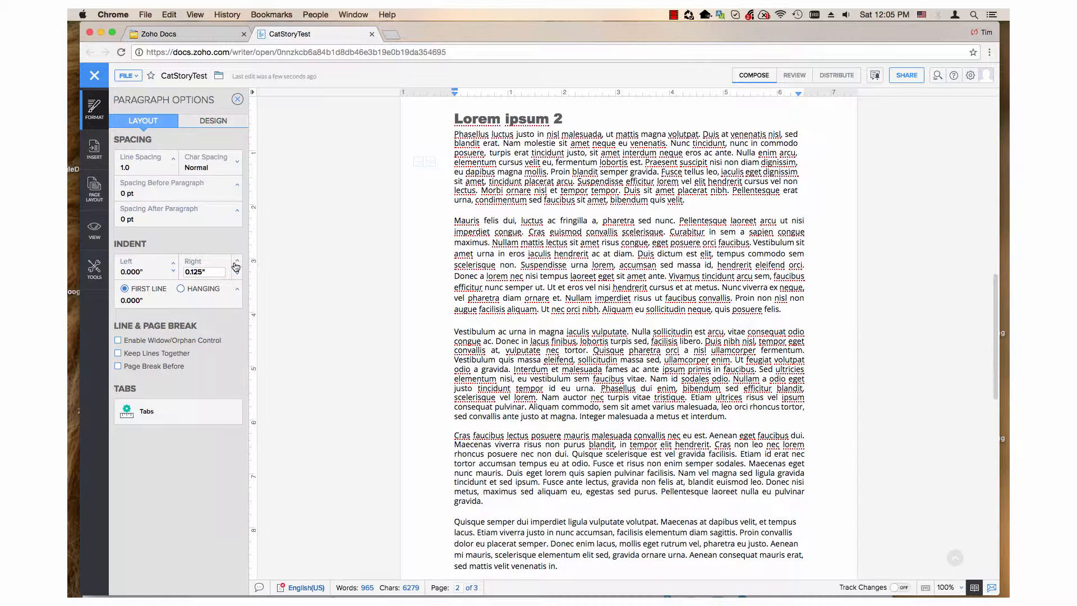
pyautogui.click(236, 262)
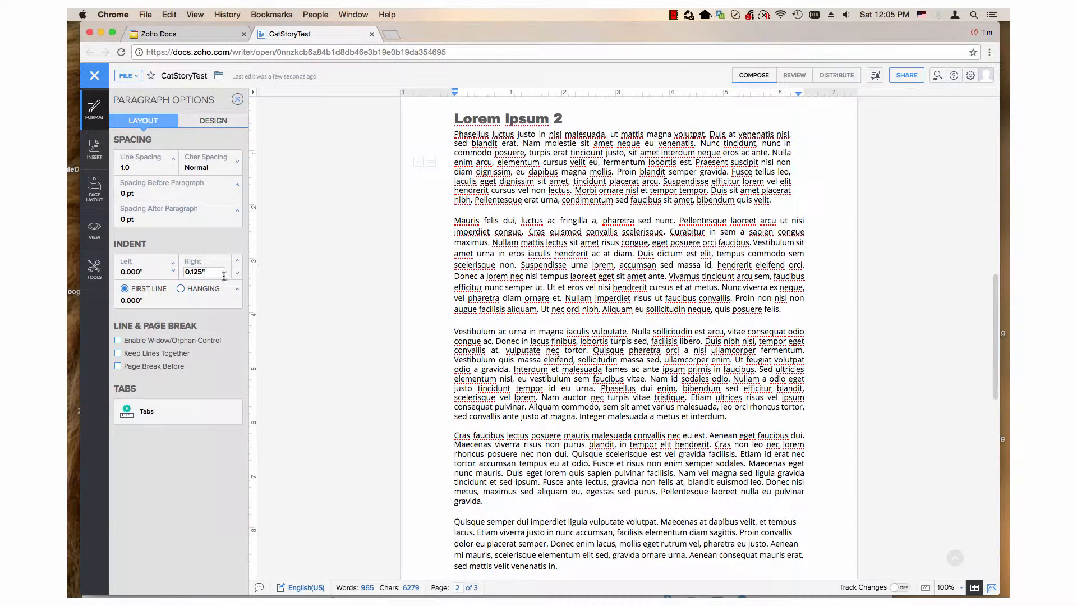
pyautogui.click(236, 276)
# Set the left indent of the first paragraph under "Lorem ipsum 2" to 0.435 inches.
pyautogui.click(141, 271)
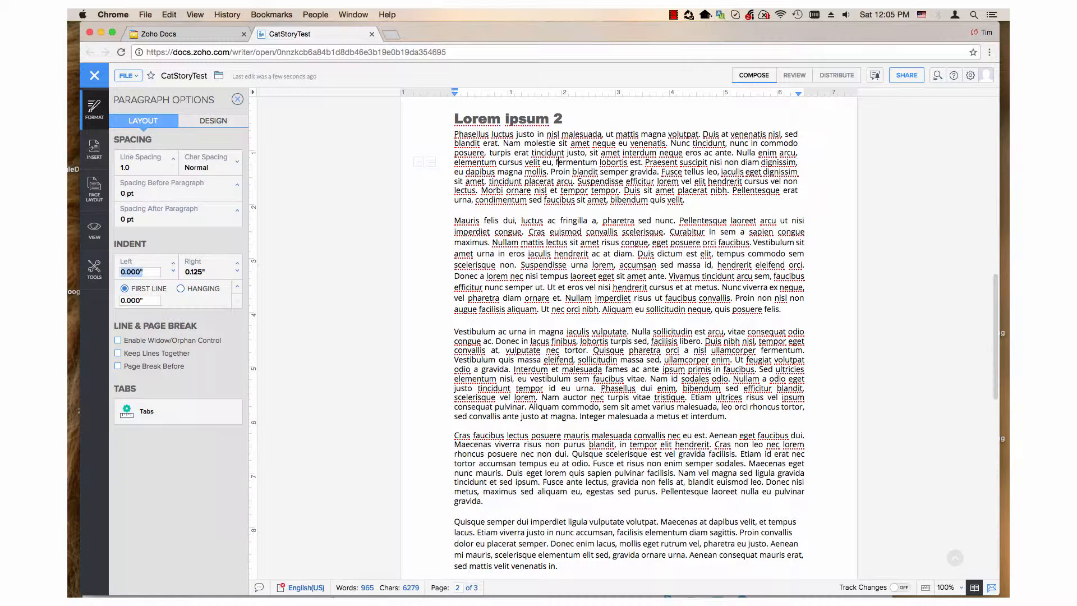
pyautogui.press('BackSpace')
pyautogui.write('.435')
pyautogui.press('Tab')
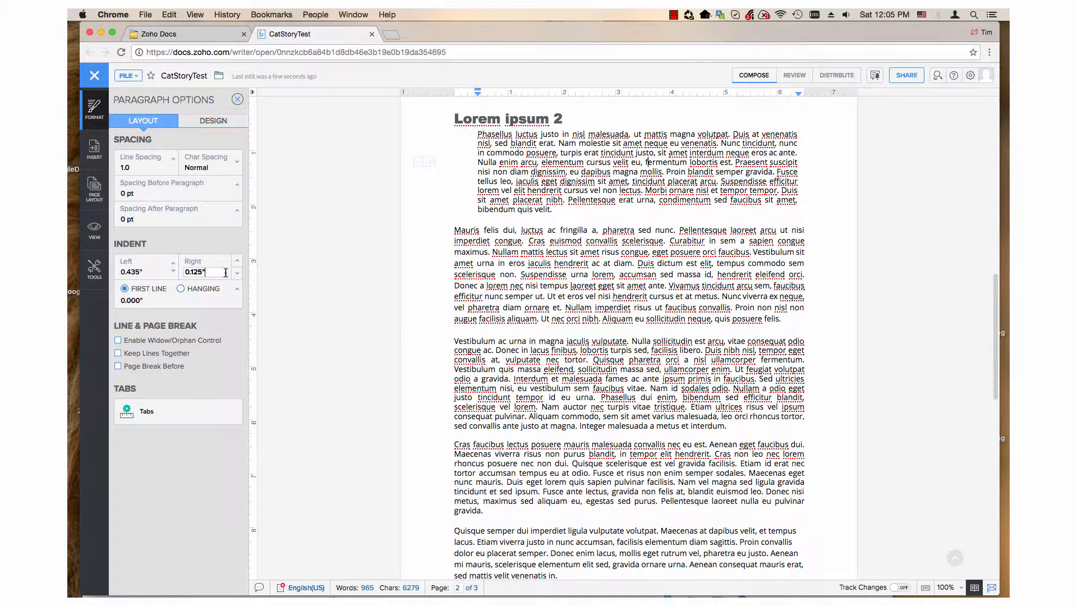
# Lower the left indent of the first paragraph under "Lorem ipsum 2" to -1.000 inches.
pyautogui.click(172, 274)
pyautogui.click(173, 274)
pyautogui.click(172, 274)
pyautogui.click(172, 274)
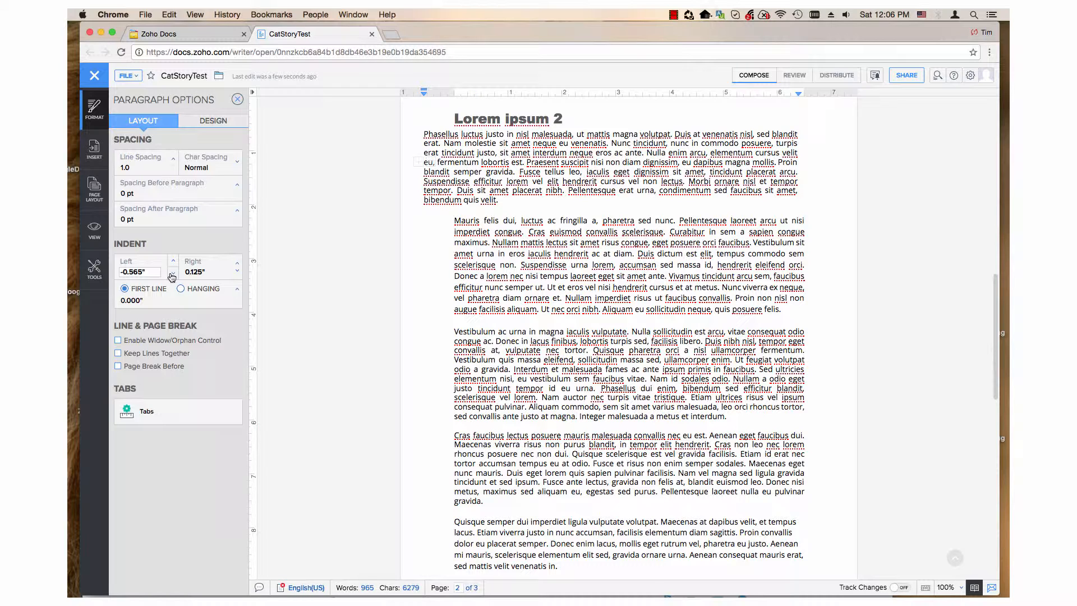
pyautogui.click(171, 274)
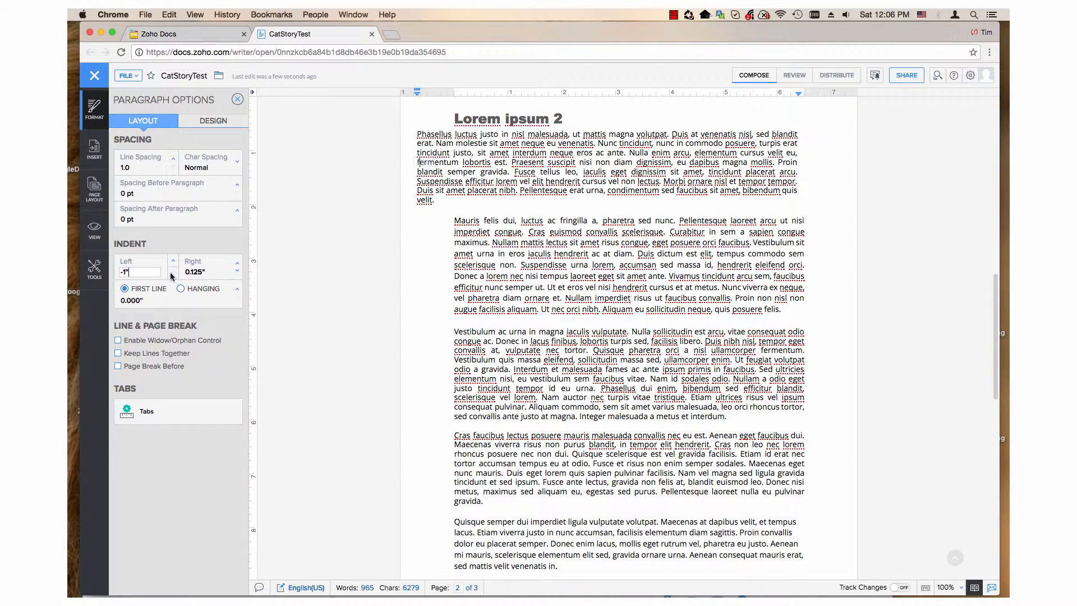
pyautogui.click(171, 274)
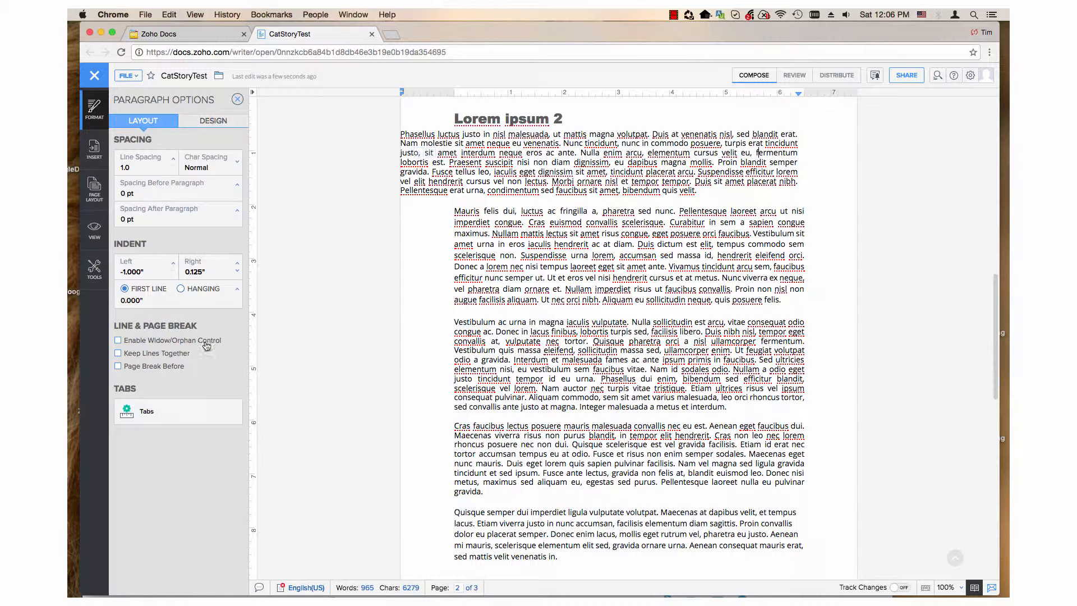
# Raise the left indent of the first paragraph under "Lorem ipsum 2" to 5.375 inches in small increments.
pyautogui.click(173, 264)
pyautogui.click(174, 264)
pyautogui.click(174, 264)
pyautogui.click(174, 264)
pyautogui.click(174, 263)
pyautogui.click(174, 263)
pyautogui.click(174, 264)
pyautogui.click(173, 263)
pyautogui.click(174, 264)
pyautogui.click(174, 263)
pyautogui.click(174, 263)
pyautogui.click(174, 264)
pyautogui.click(174, 263)
pyautogui.click(173, 263)
pyautogui.click(174, 263)
pyautogui.click(174, 263)
pyautogui.click(174, 263)
pyautogui.click(174, 264)
pyautogui.click(174, 264)
pyautogui.click(174, 263)
pyautogui.click(173, 264)
pyautogui.click(174, 264)
pyautogui.click(173, 263)
pyautogui.click(174, 263)
pyautogui.click(174, 264)
pyautogui.click(174, 263)
pyautogui.click(174, 264)
pyautogui.click(174, 264)
pyautogui.click(173, 264)
pyautogui.click(173, 264)
pyautogui.click(173, 263)
pyautogui.click(174, 264)
pyautogui.click(174, 263)
pyautogui.click(174, 263)
pyautogui.click(174, 264)
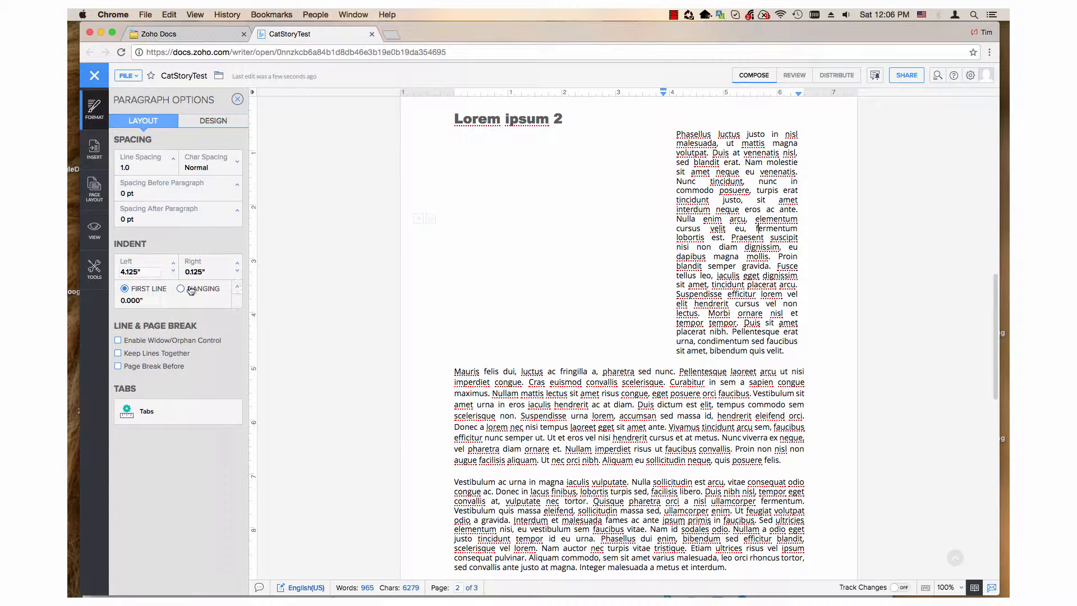
pyautogui.click(173, 263)
pyautogui.click(174, 262)
pyautogui.click(174, 263)
pyautogui.click(173, 263)
pyautogui.click(174, 263)
pyautogui.click(173, 263)
pyautogui.click(173, 263)
pyautogui.click(174, 263)
pyautogui.click(173, 263)
pyautogui.click(174, 263)
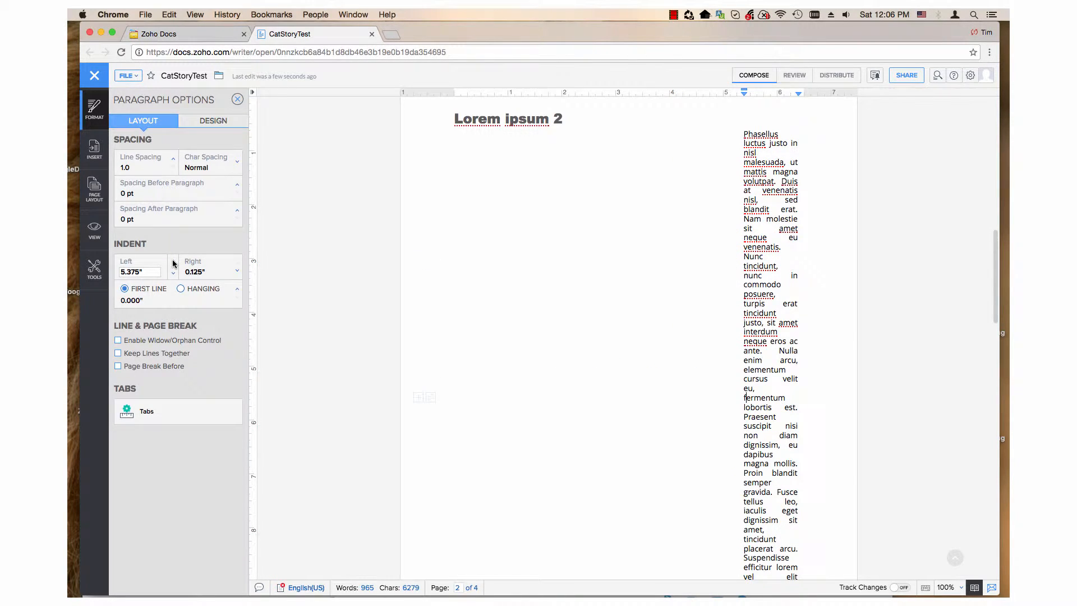
# Set the right indent of the first paragraph under "Lorem ipsum 2" to -0.250 inches and its left indent to 5.750 inches.
pyautogui.click(206, 273)
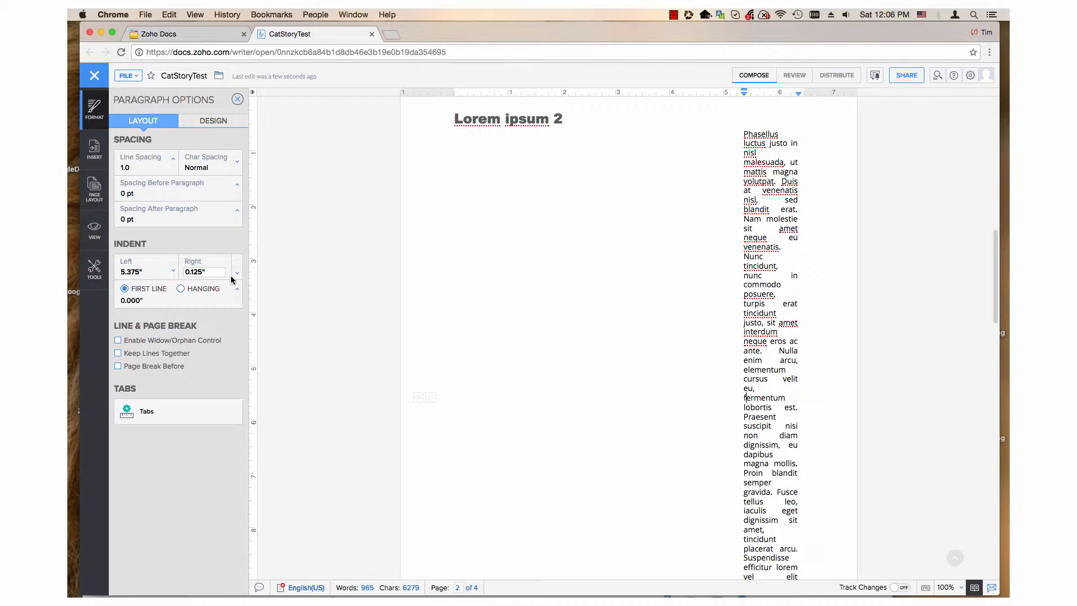
pyautogui.click(236, 274)
pyautogui.click(236, 275)
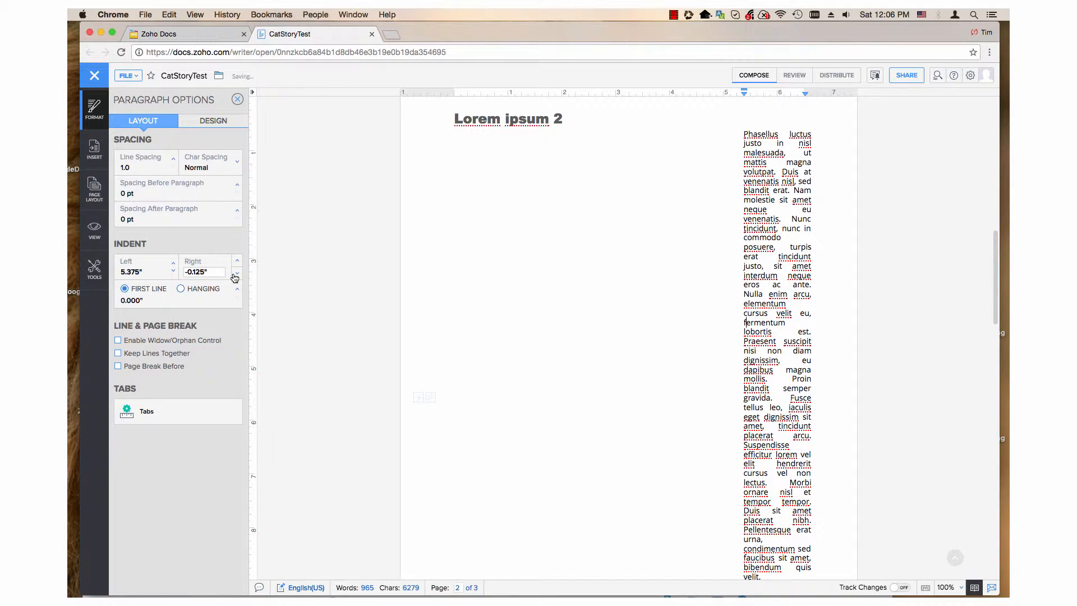
pyautogui.click(236, 274)
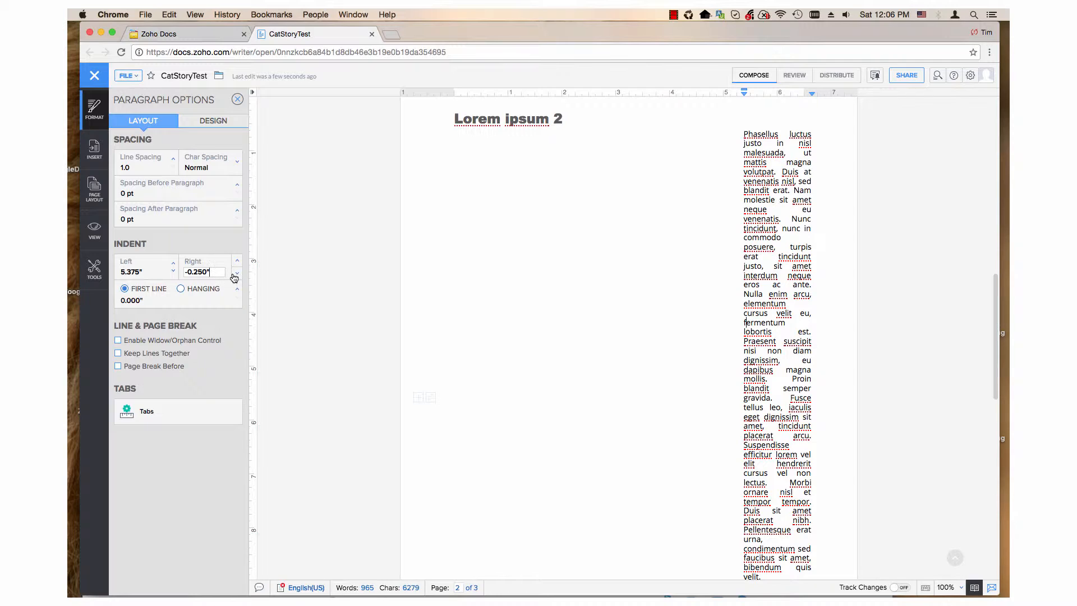
pyautogui.click(173, 262)
pyautogui.click(174, 263)
pyautogui.click(174, 262)
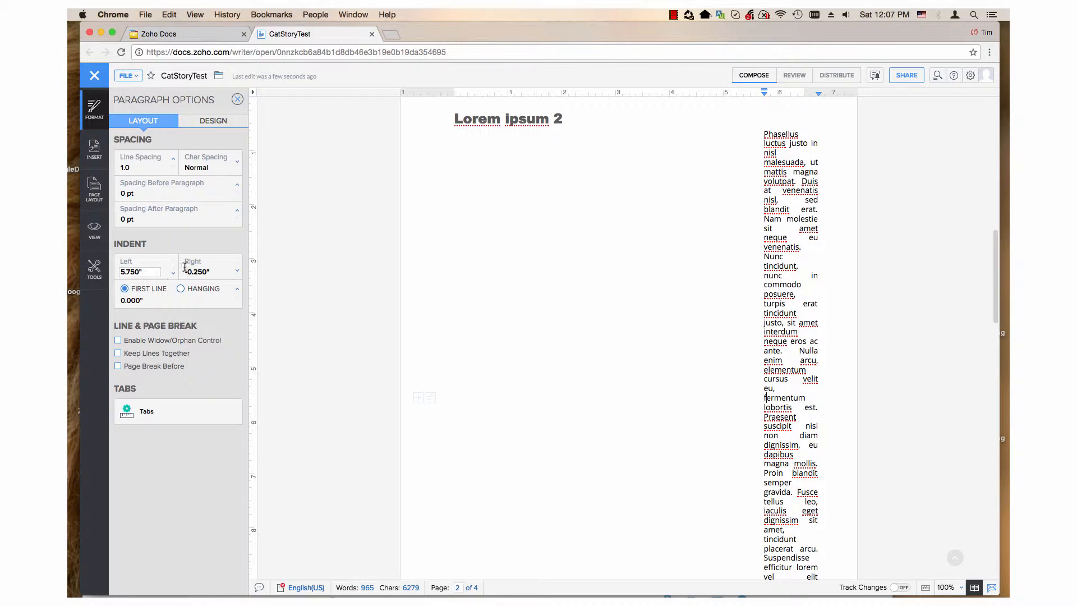
# Set the right indent of the first paragraph under "Lorem ipsum 2" to -0.500 inches and its left indent to 6.000 inches.
pyautogui.click(237, 275)
pyautogui.click(237, 275)
pyautogui.click(174, 262)
pyautogui.click(174, 262)
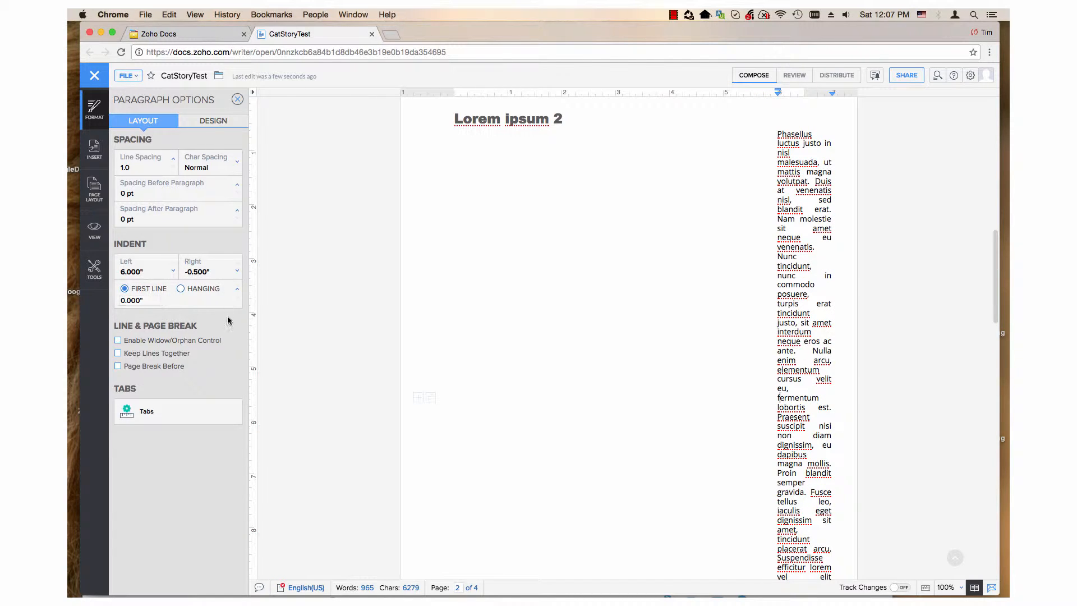
# Reset both the left and right indents of the first paragraph under "Lorem ipsum 2" to 0 inches.
pyautogui.doubleClick(145, 271)
pyautogui.write('00')
pyautogui.press('Tab')
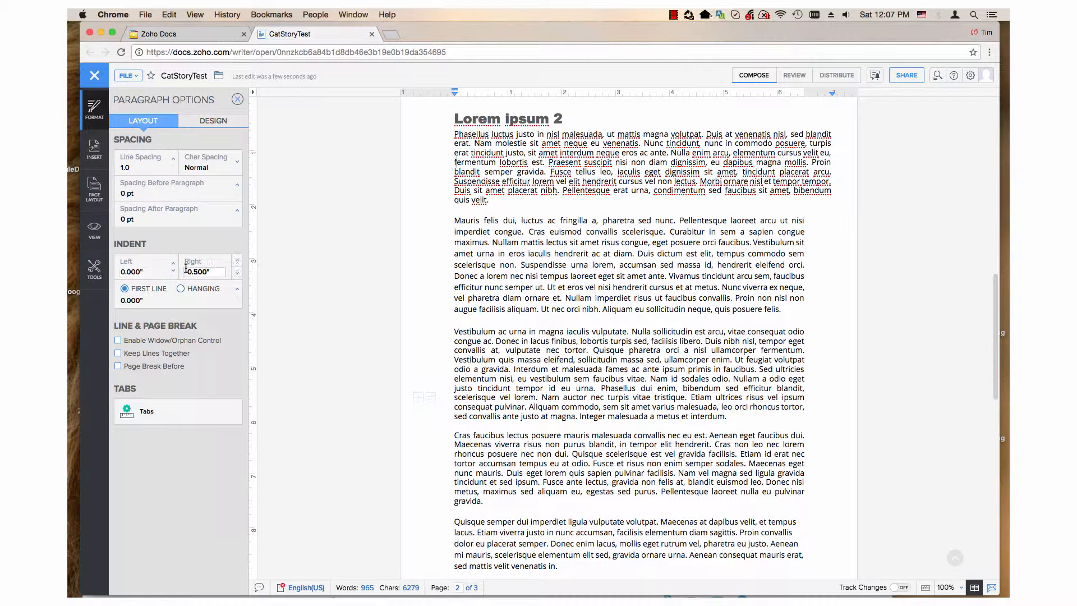
pyautogui.doubleClick(190, 271)
pyautogui.write('000')
pyautogui.press('Tab')
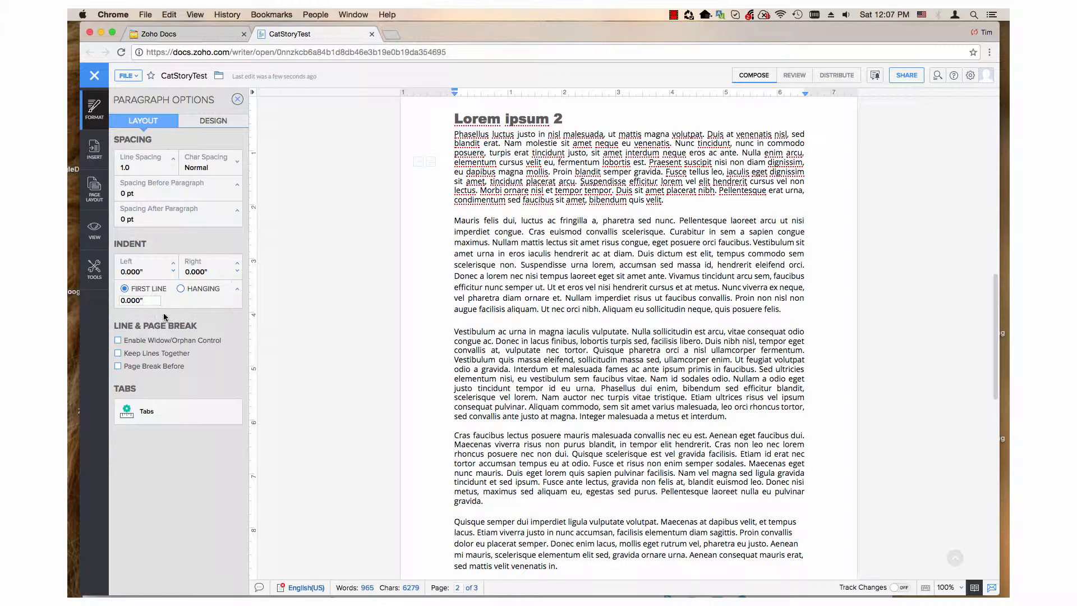
# Raise the first-line indent of the first paragraph under "Lorem ipsum 2" to 0.375 inches, and enter 1.234 inches for it.
pyautogui.click(238, 291)
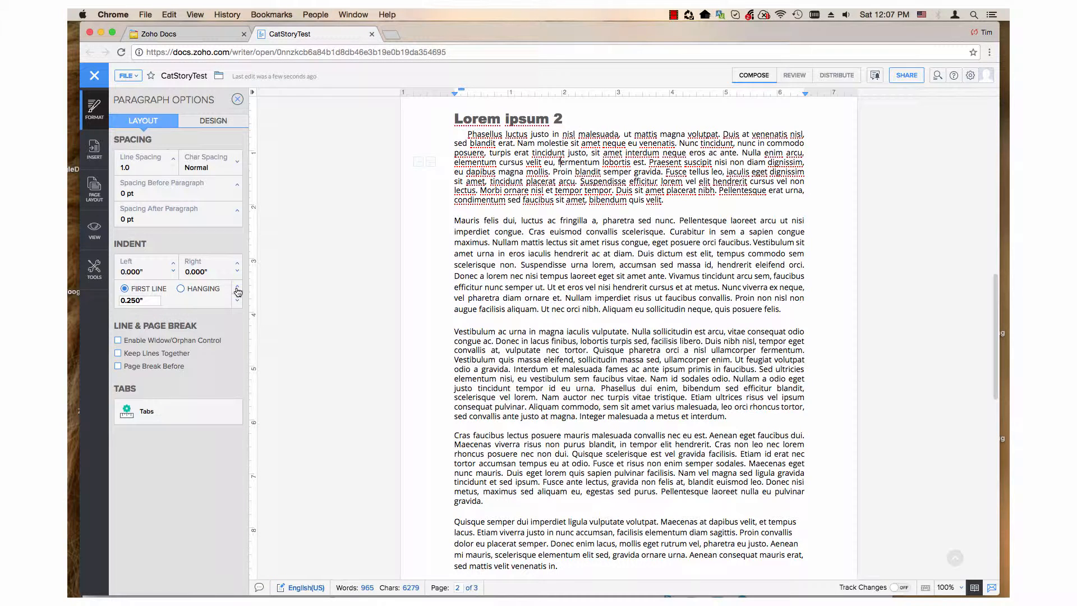
pyautogui.click(238, 290)
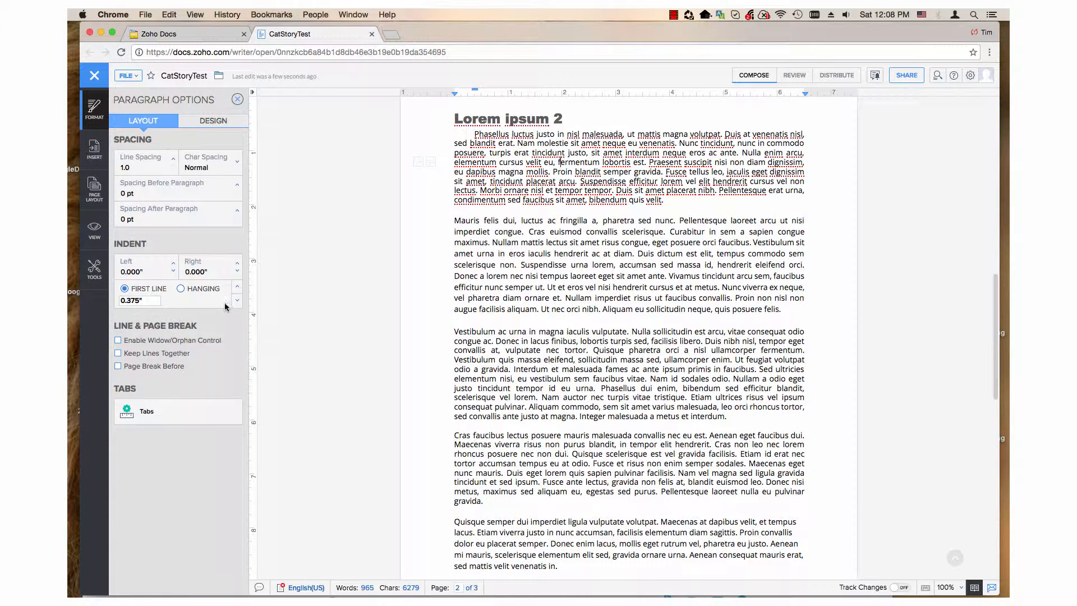
pyautogui.doubleClick(141, 300)
pyautogui.press('BackSpace')
pyautogui.write('1.234')
pyautogui.press('Return')
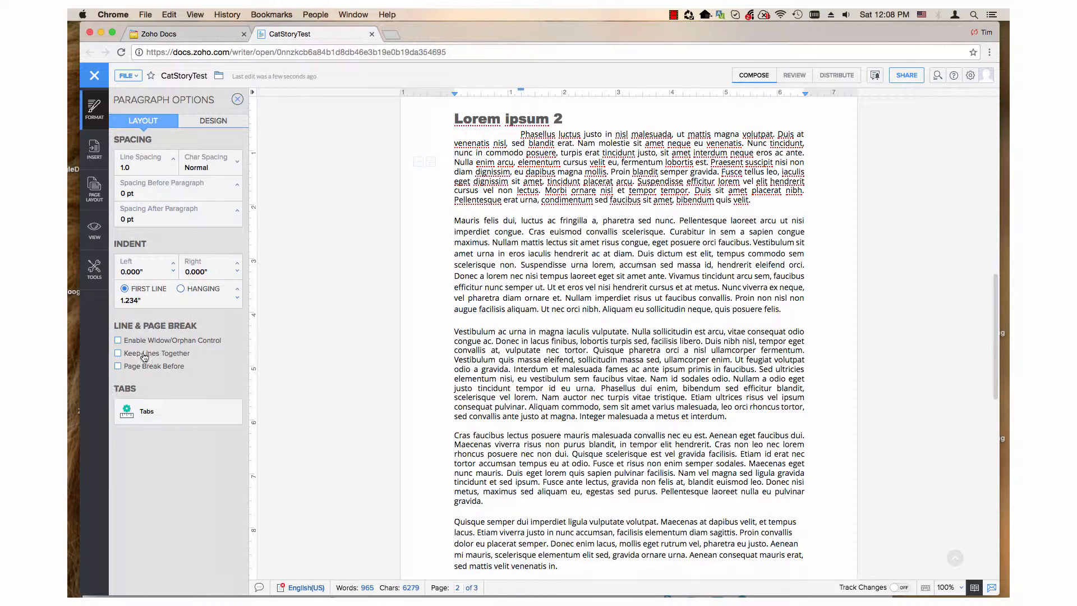
# Reset the first-line indent of the first paragraph under "Lorem ipsum 2" to 0 inches.
pyautogui.moveTo(143, 301); pyautogui.dragTo(107, 302)
pyautogui.write('00')
pyautogui.press('Return')
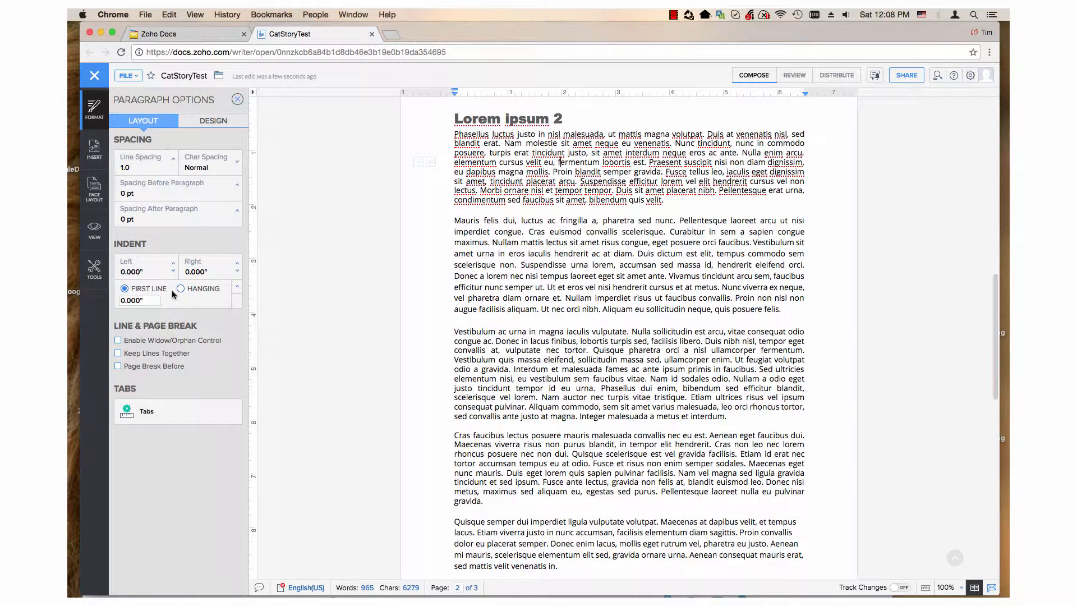
# Give the first paragraph under "Lorem ipsum 2" a hanging indent of 0.625 inches.
pyautogui.click(180, 289)
pyautogui.click(239, 288)
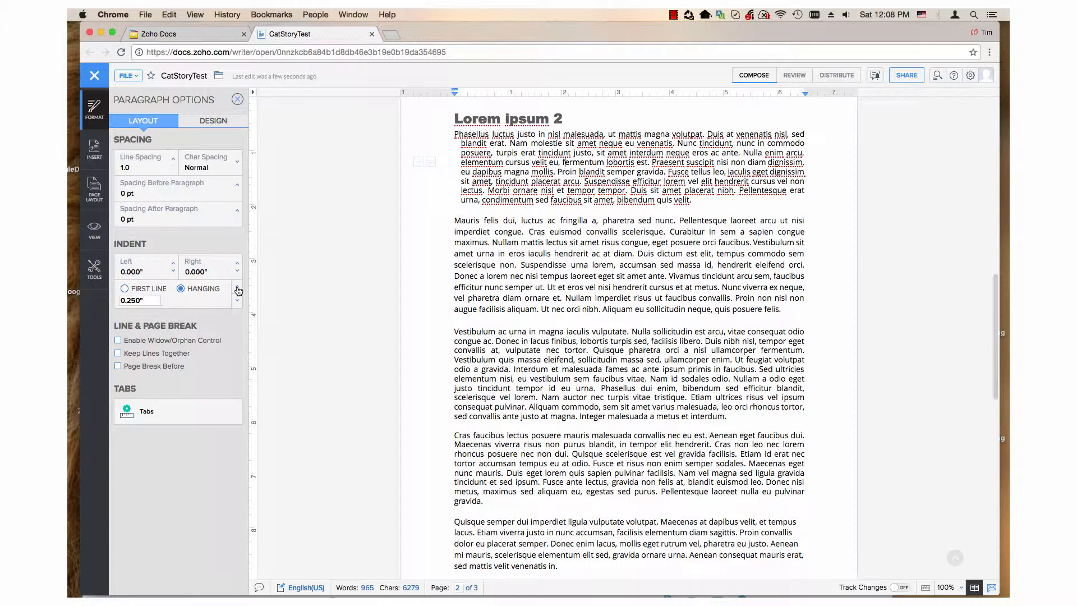
pyautogui.click(239, 289)
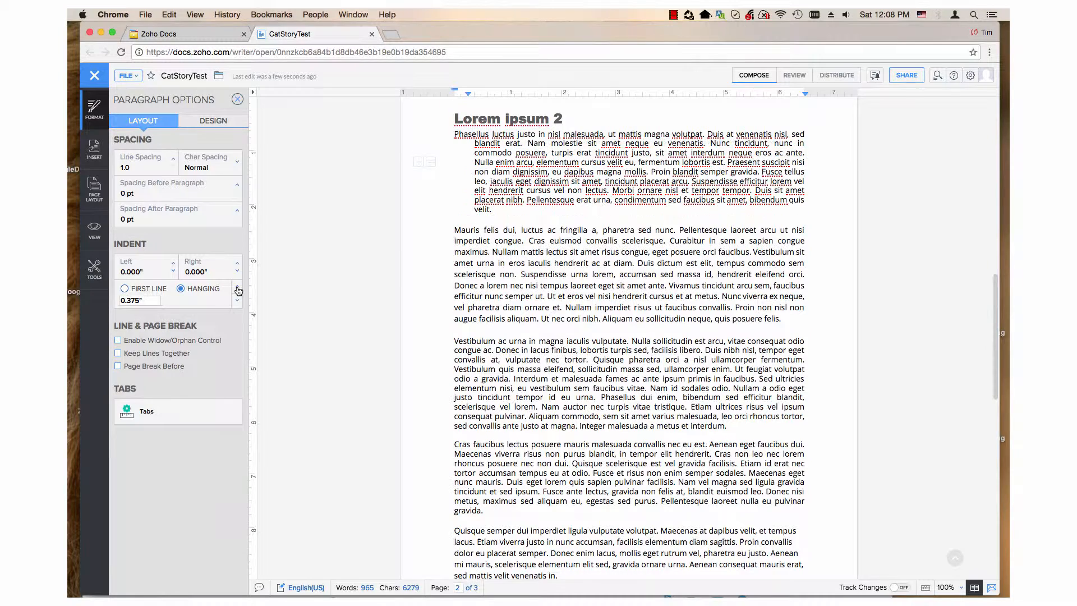
pyautogui.click(238, 290)
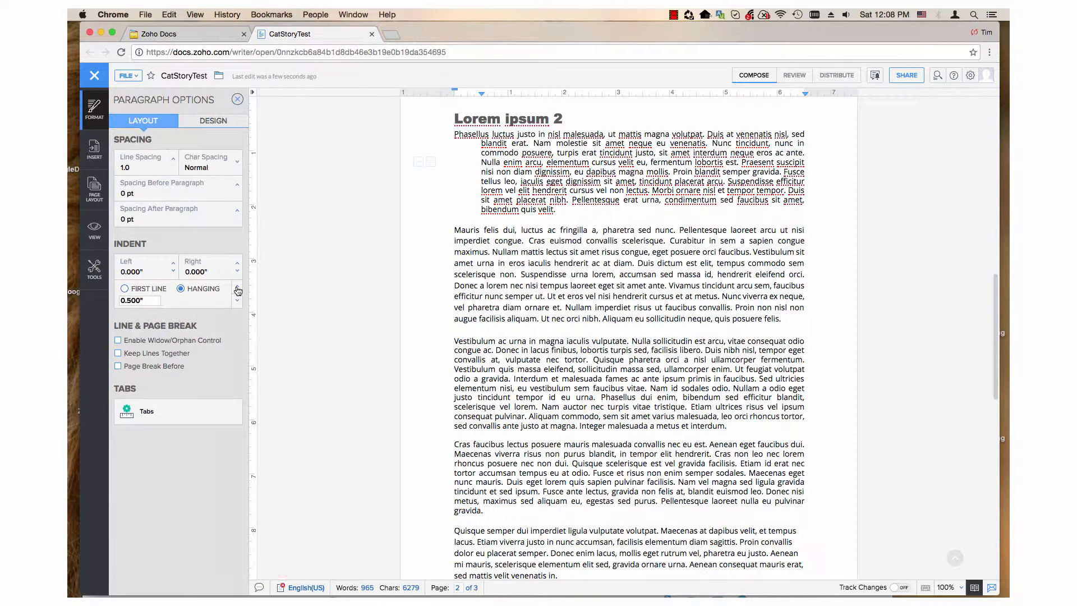
pyautogui.click(238, 289)
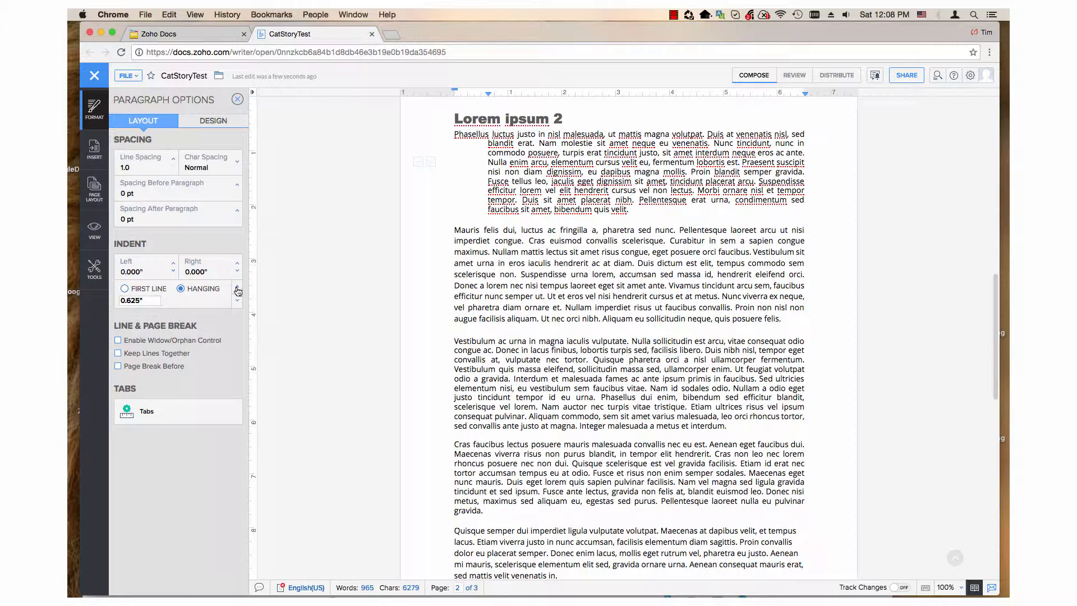
pyautogui.click(139, 300)
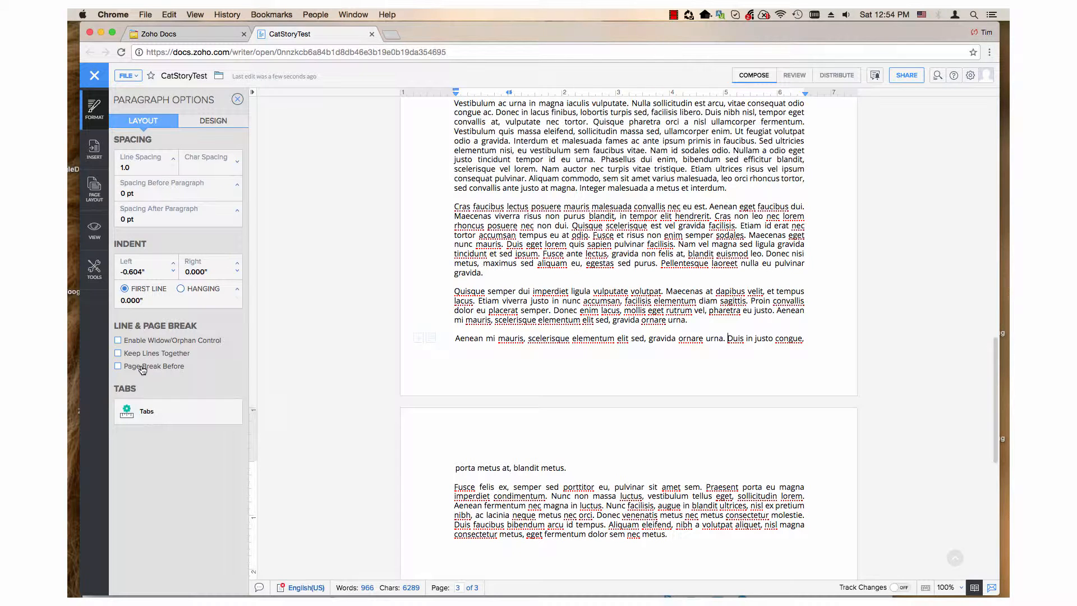
# Try the widow/orphan control, keep lines together and page break before options on the text around the page break.
pyautogui.click(508, 335)
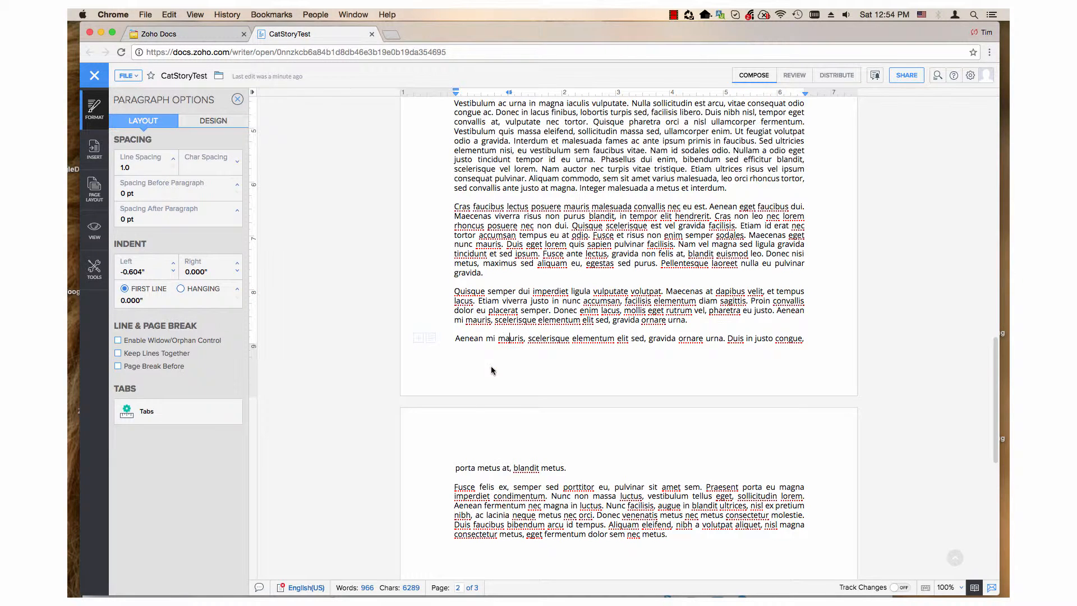
pyautogui.click(508, 335)
pyautogui.click(119, 341)
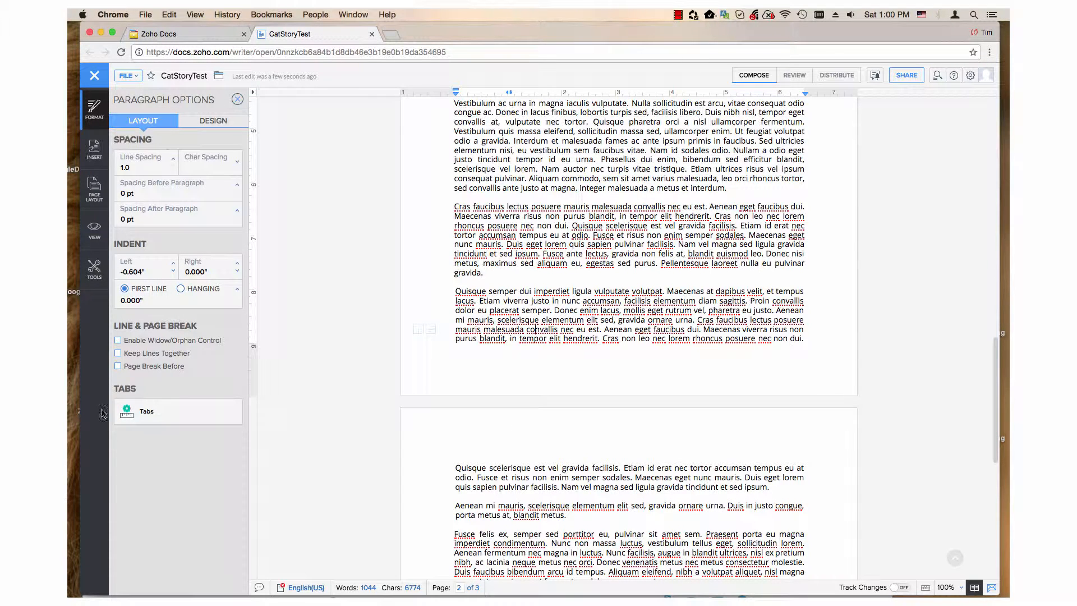
pyautogui.click(118, 354)
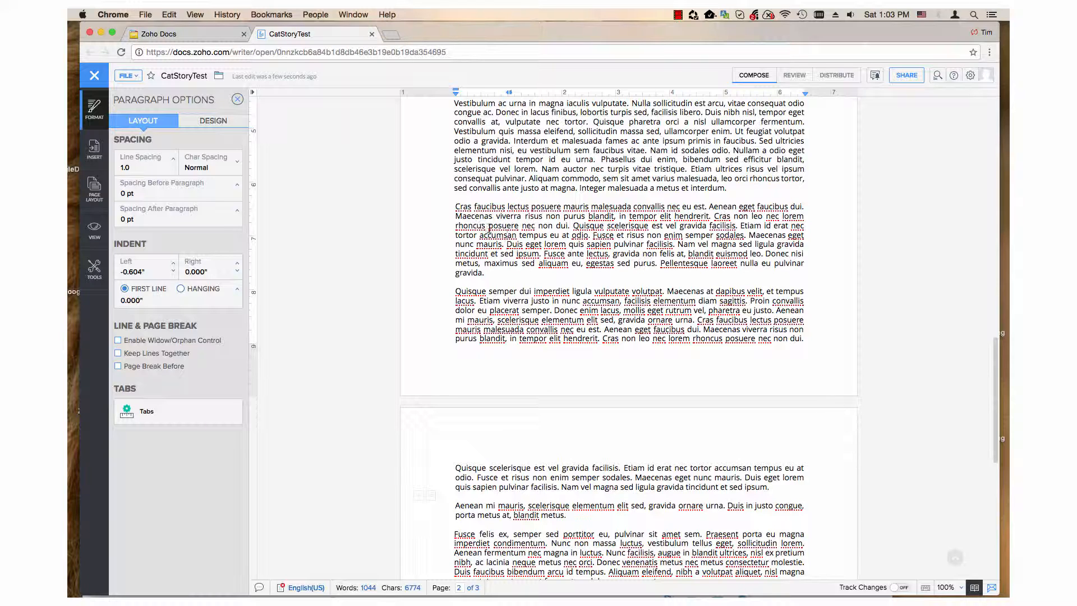
pyautogui.click(119, 366)
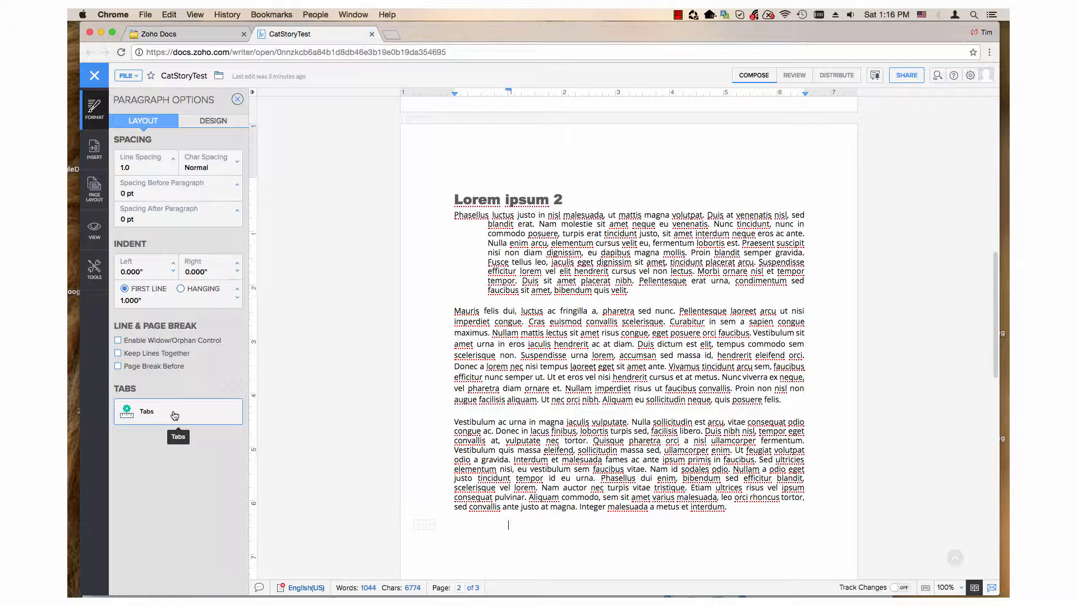
# Open the Tabs option for the empty line below the third paragraph under "Lorem ipsum 2".
pyautogui.click(174, 414)
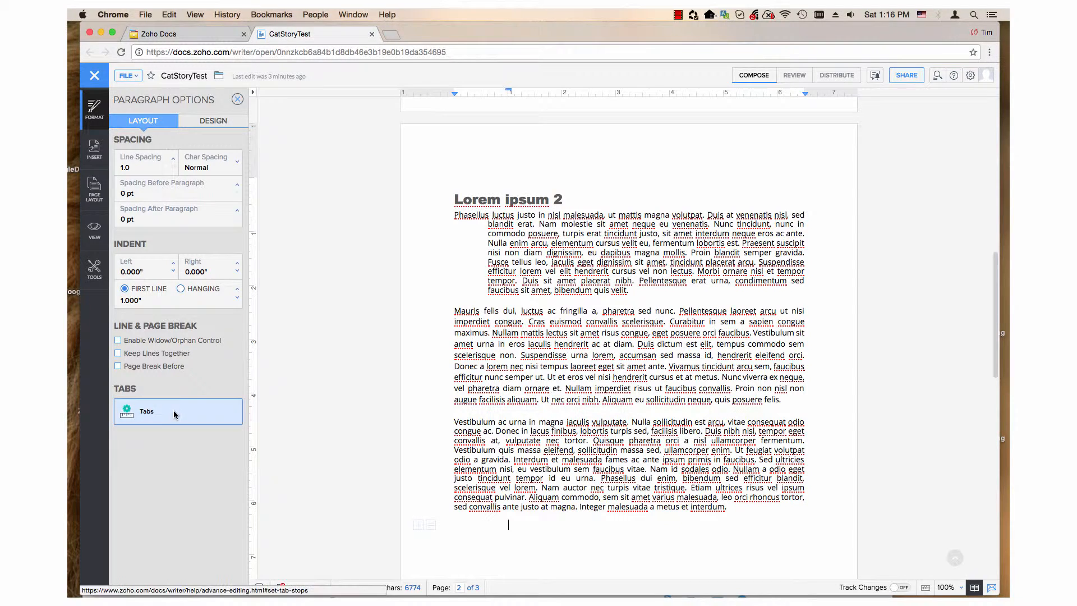